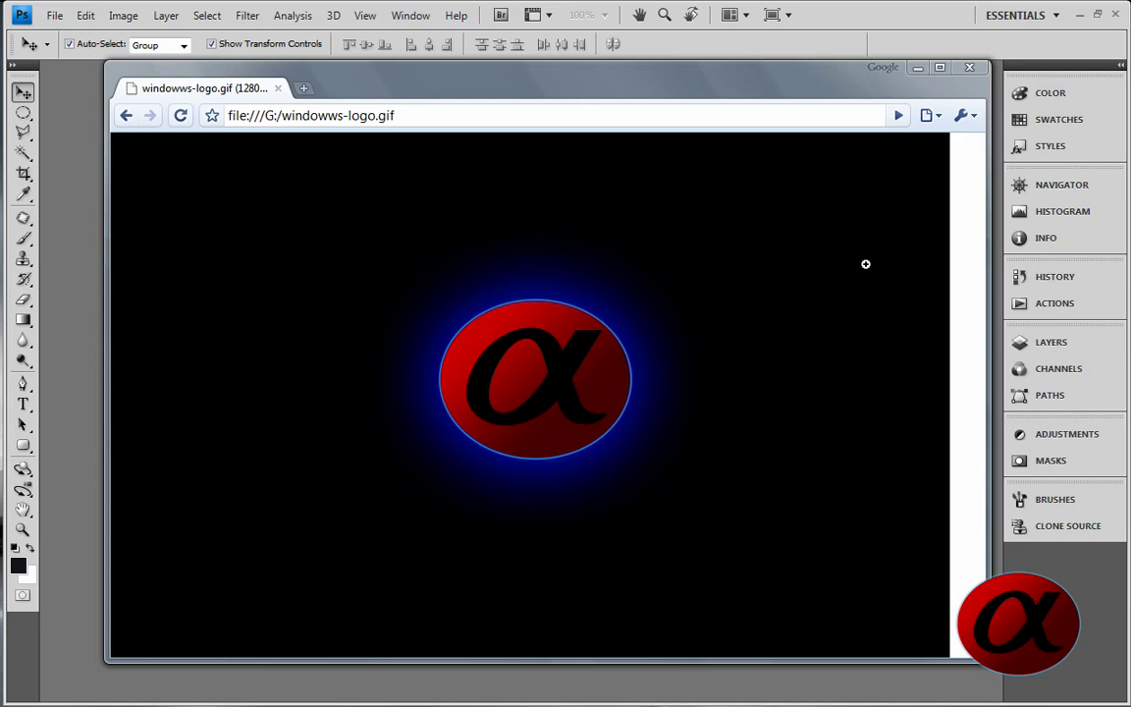
- Replay the looping alpha logo GIF in Chrome, narrow the window, then close it
left_click(178, 117)
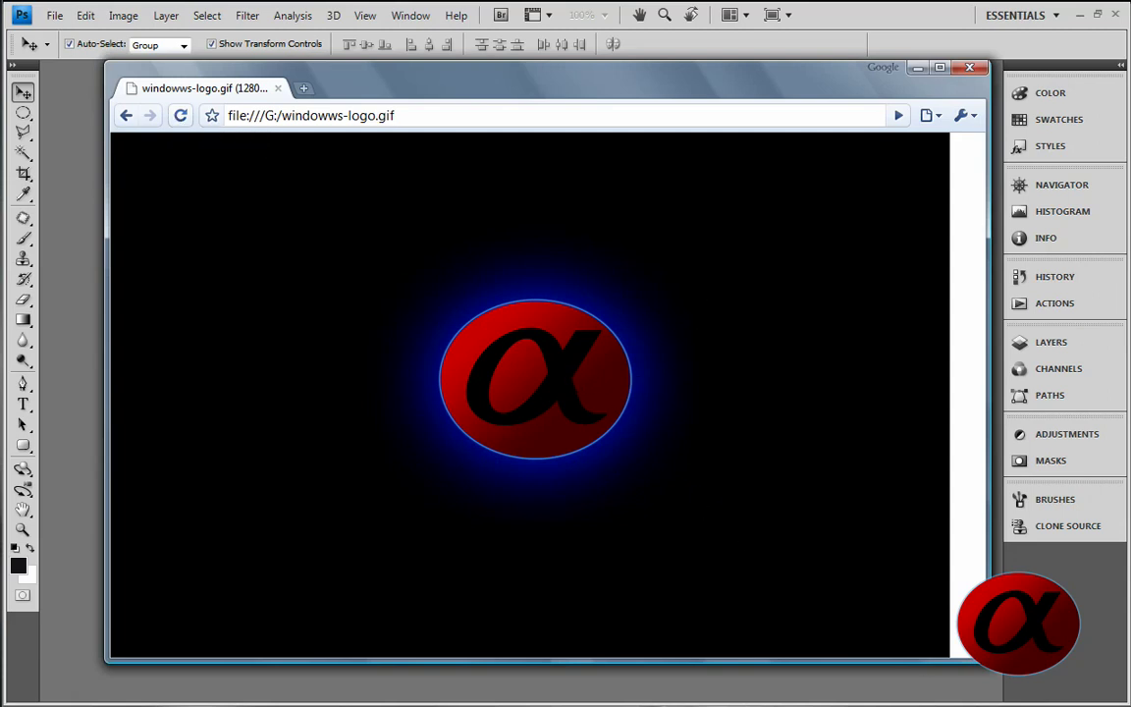
left_click_drag(990, 238, 949, 239)
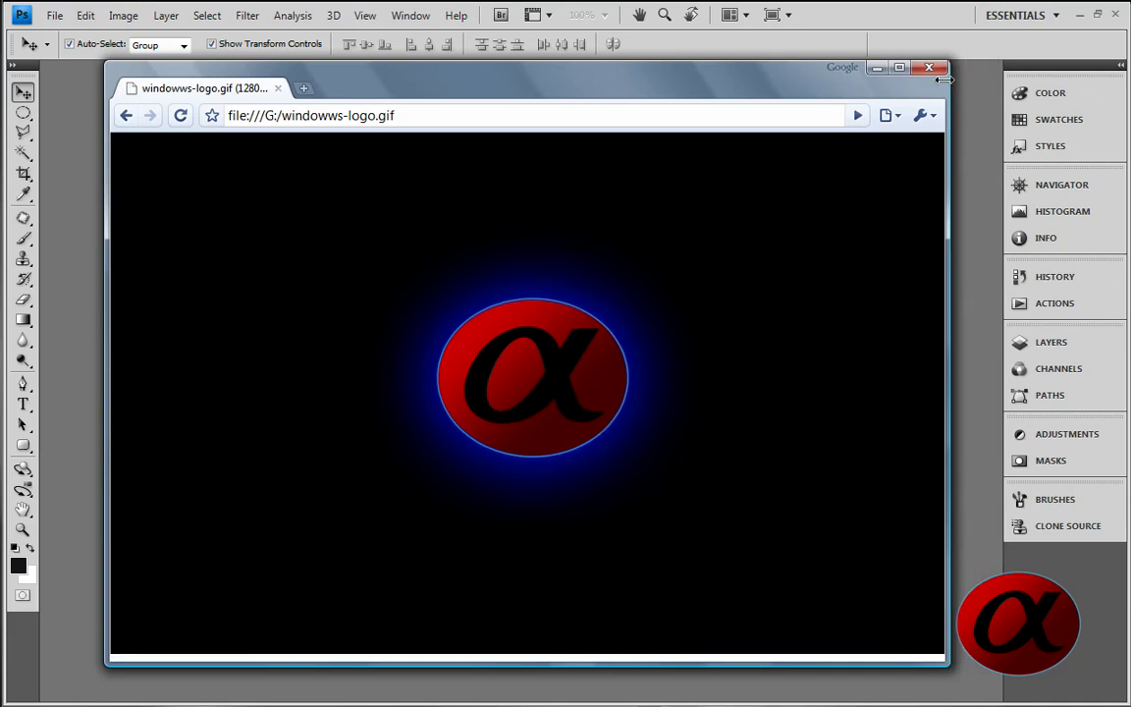
left_click(929, 67)
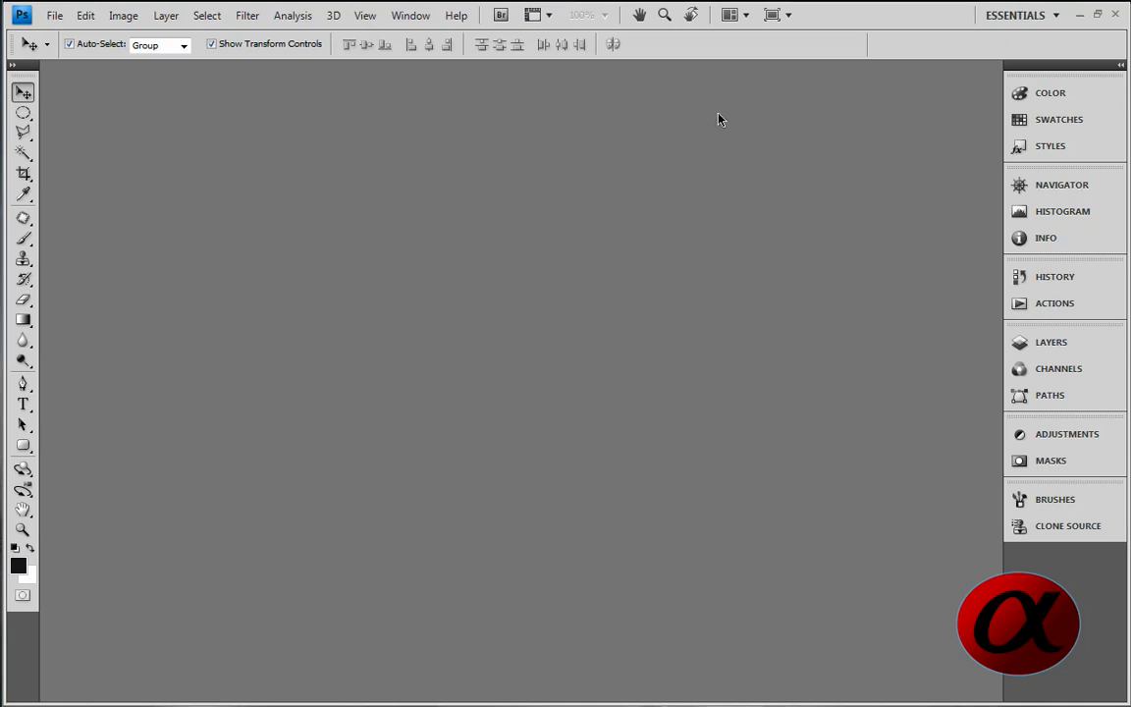
- Create a new white 1280 × 800 pixel document, entering 5 as the resolution
key("ctrl+n")
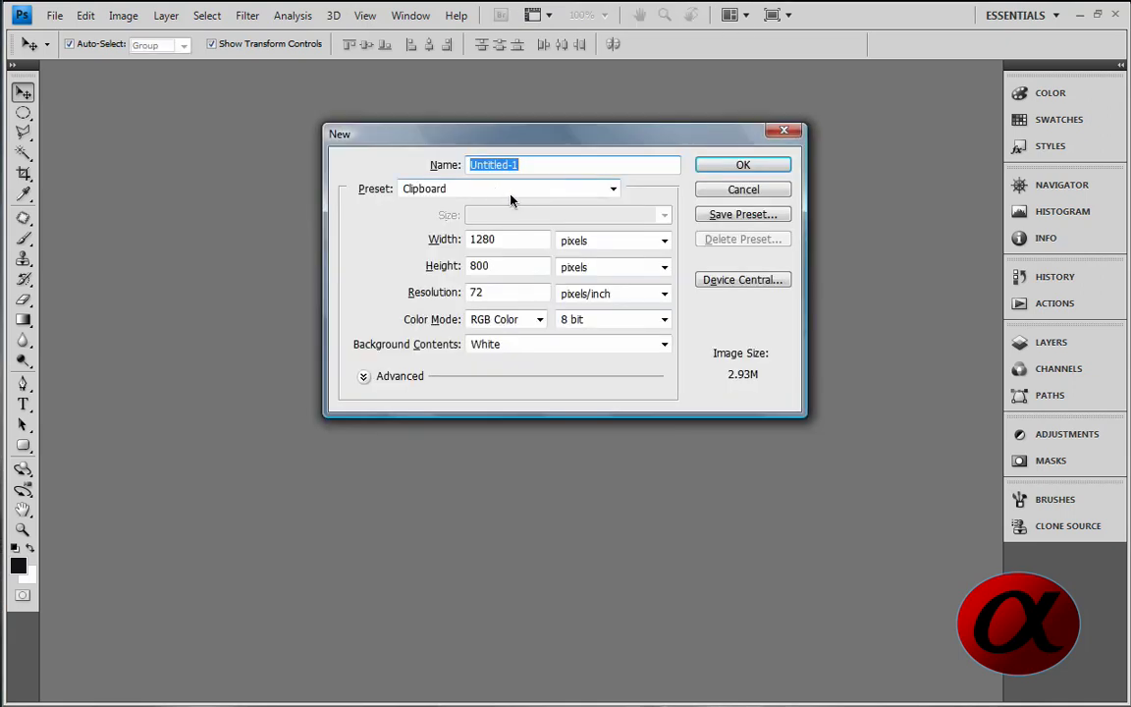
left_click(500, 292)
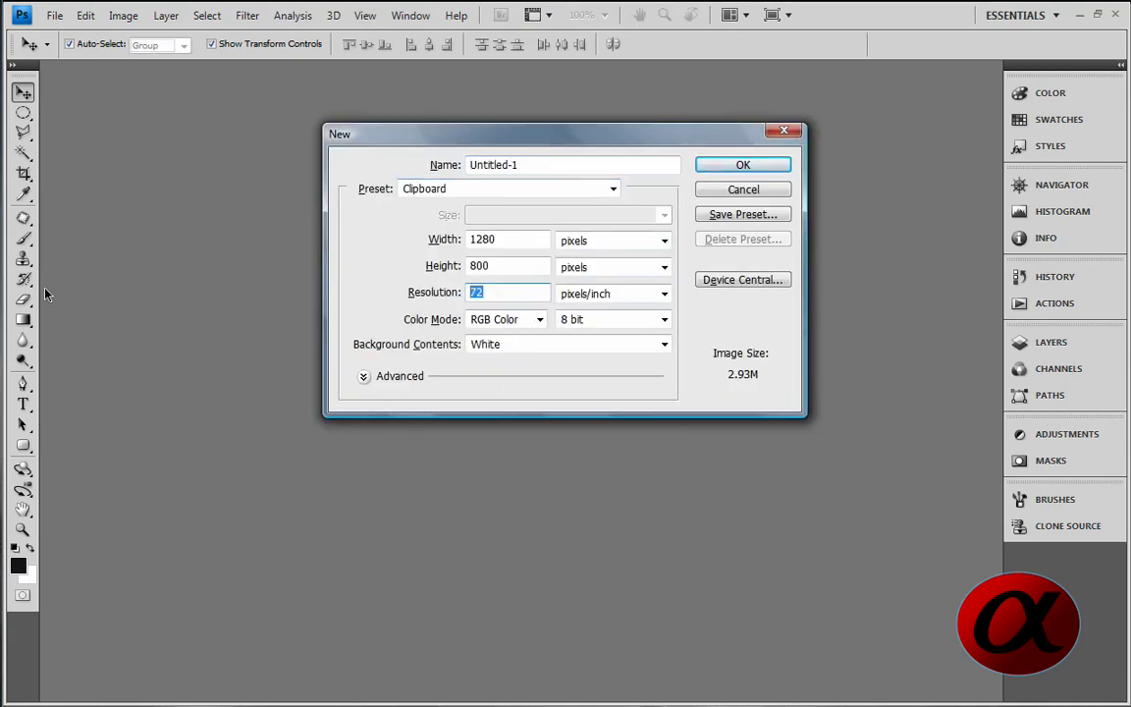
type("500")
left_click(742, 166)
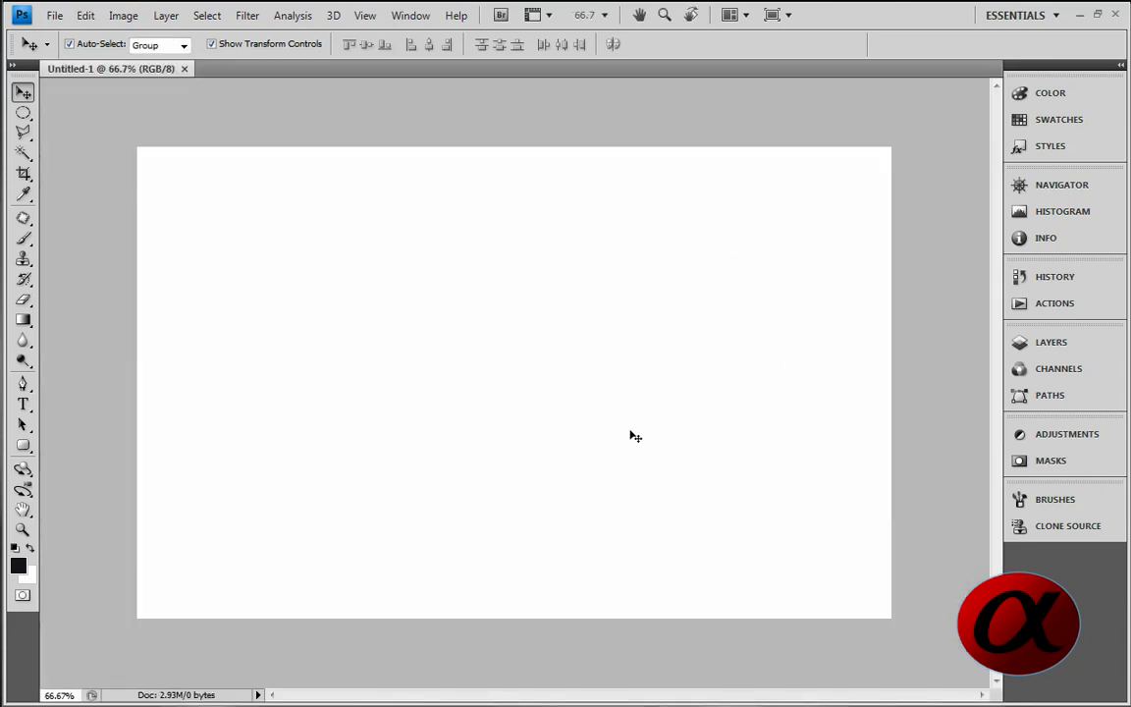
- Switch to the Paint Bucket with a black foreground colour and fill the canvas black
left_click(1049, 344)
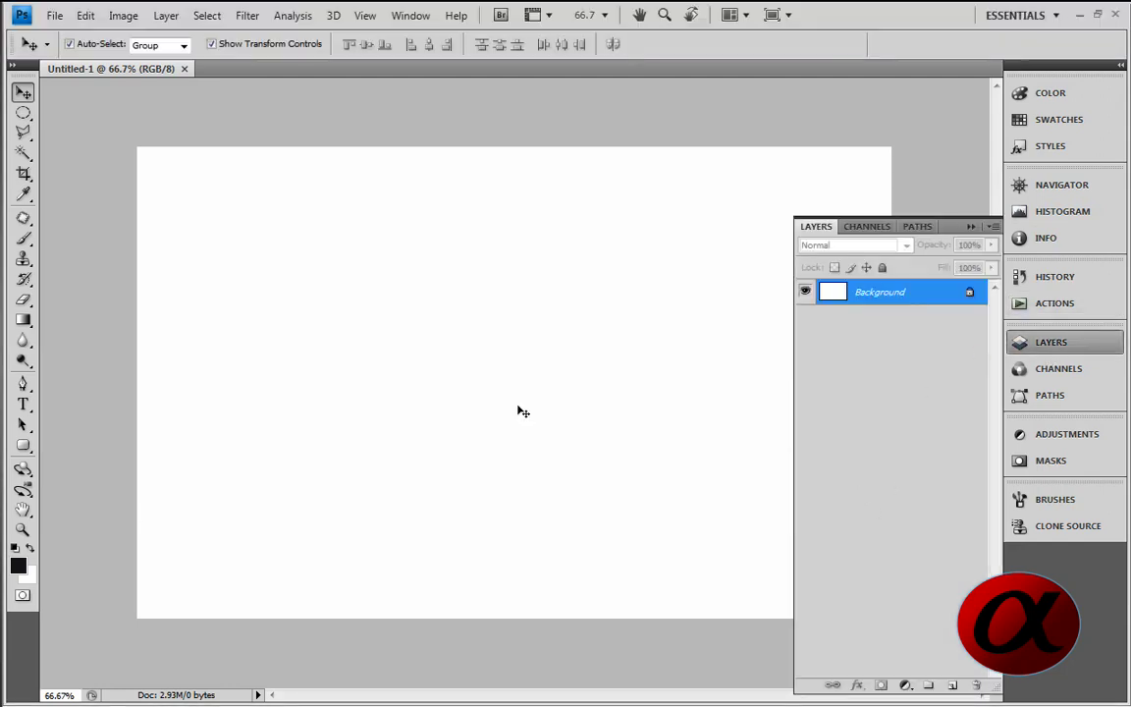
left_click(23, 323)
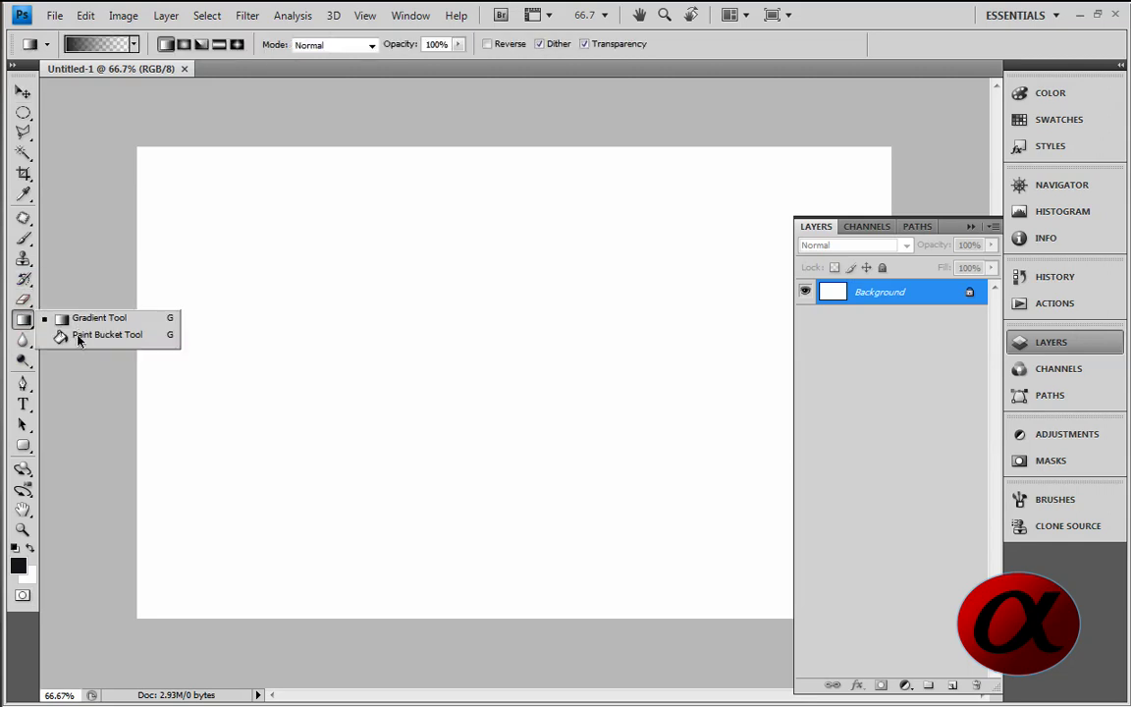
left_click(81, 335)
left_click(17, 567)
left_click(533, 440)
left_click(908, 209)
left_click(252, 235)
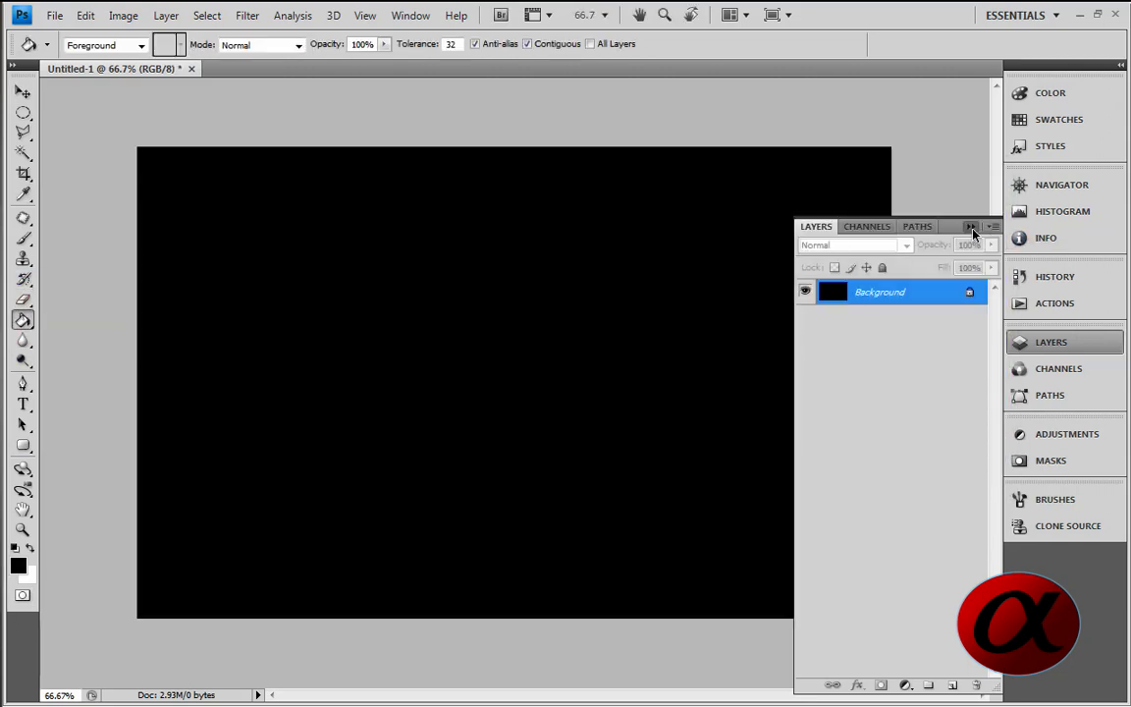
- Show the Animation panel from the Window menu and convert it to frame animation
left_click(411, 14)
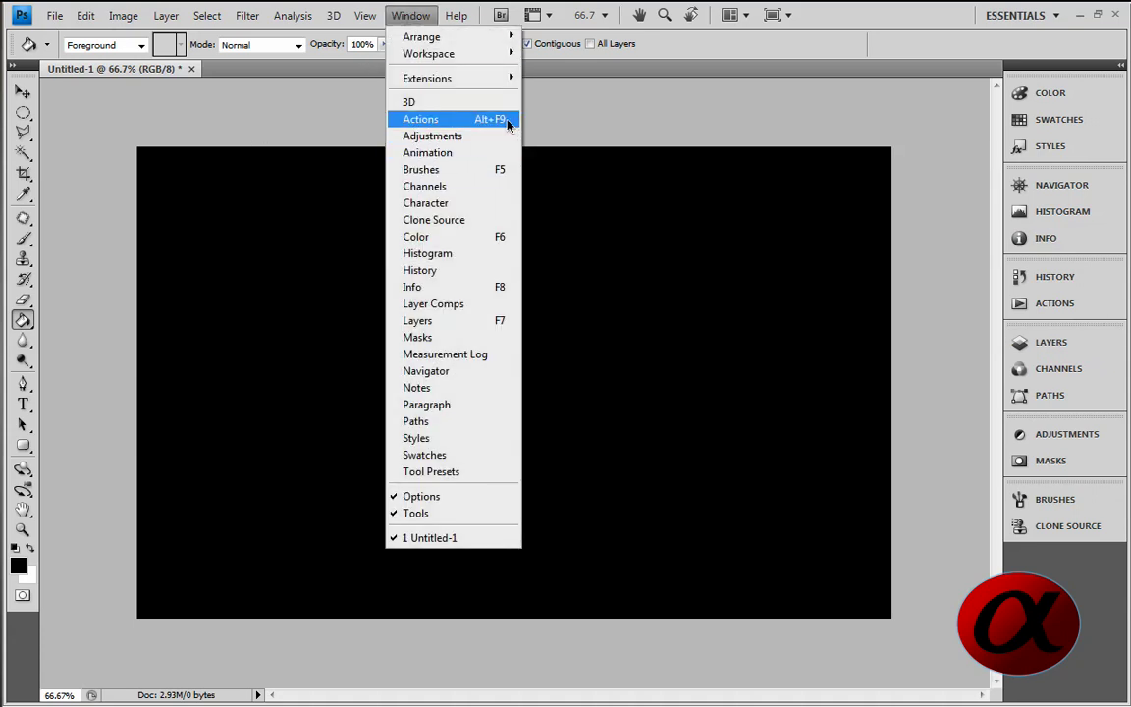
key("Escape")
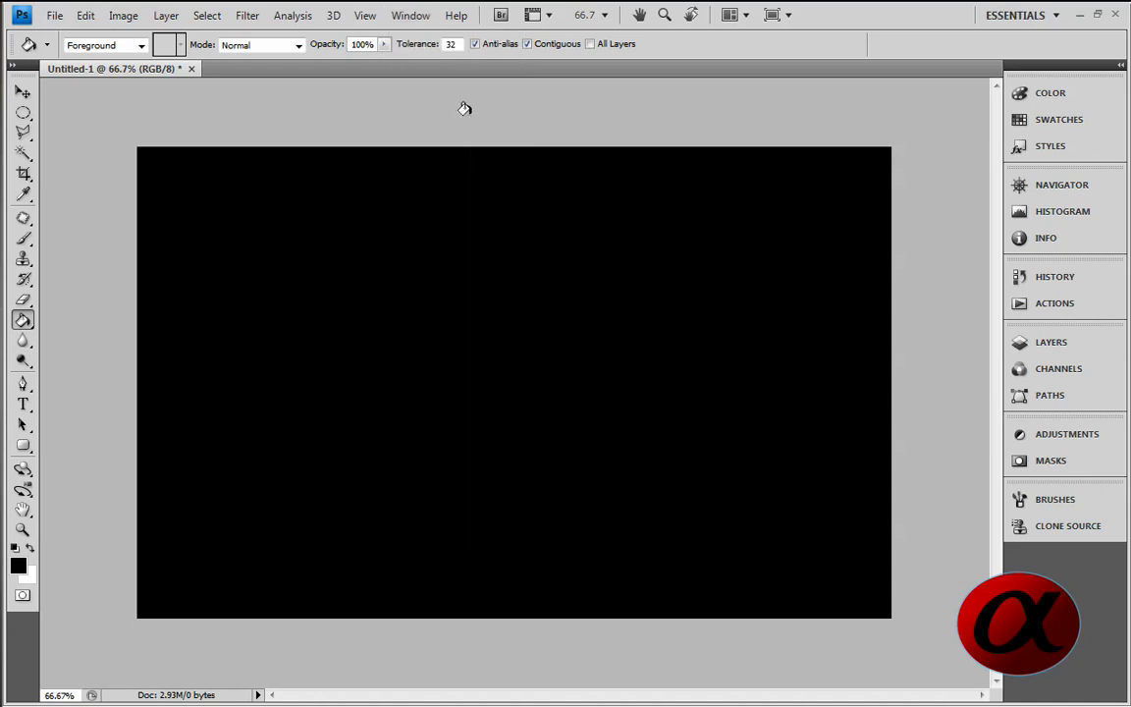
left_click(414, 18)
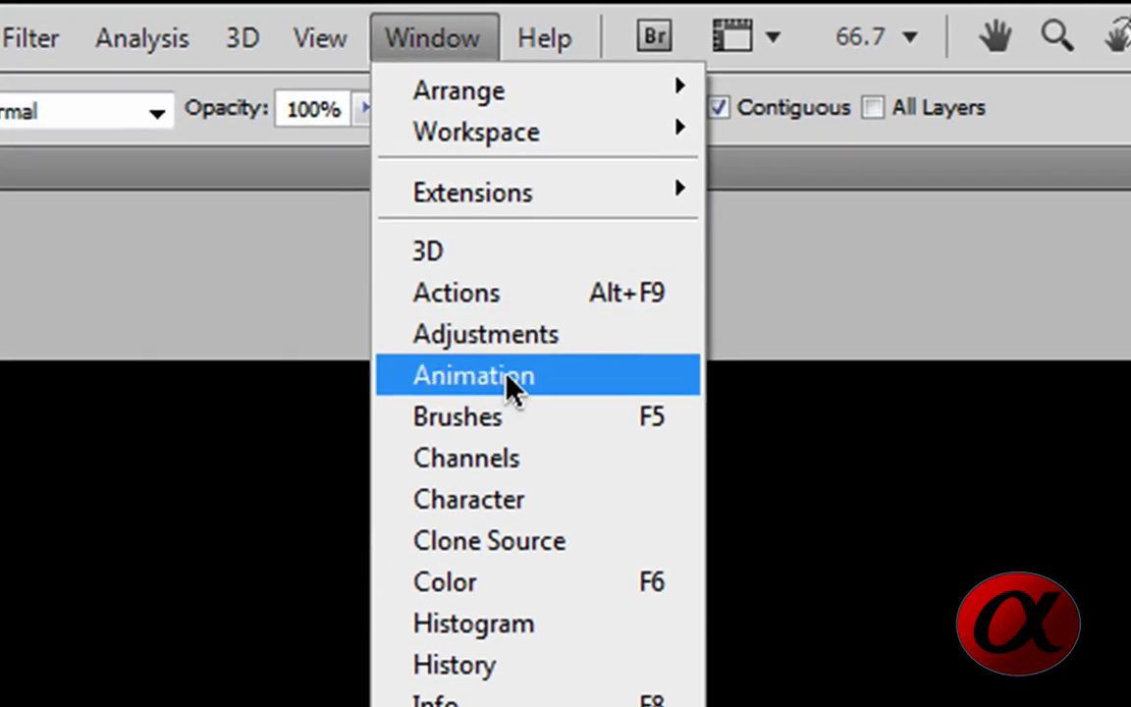
left_click(527, 375)
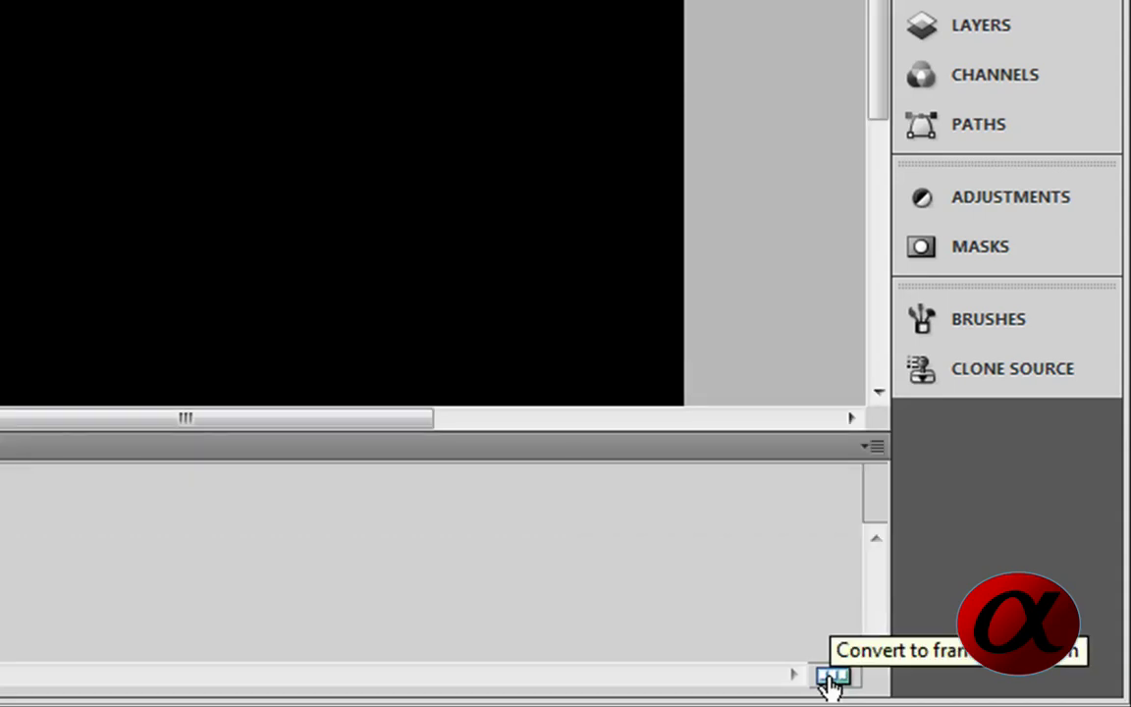
left_click(831, 678)
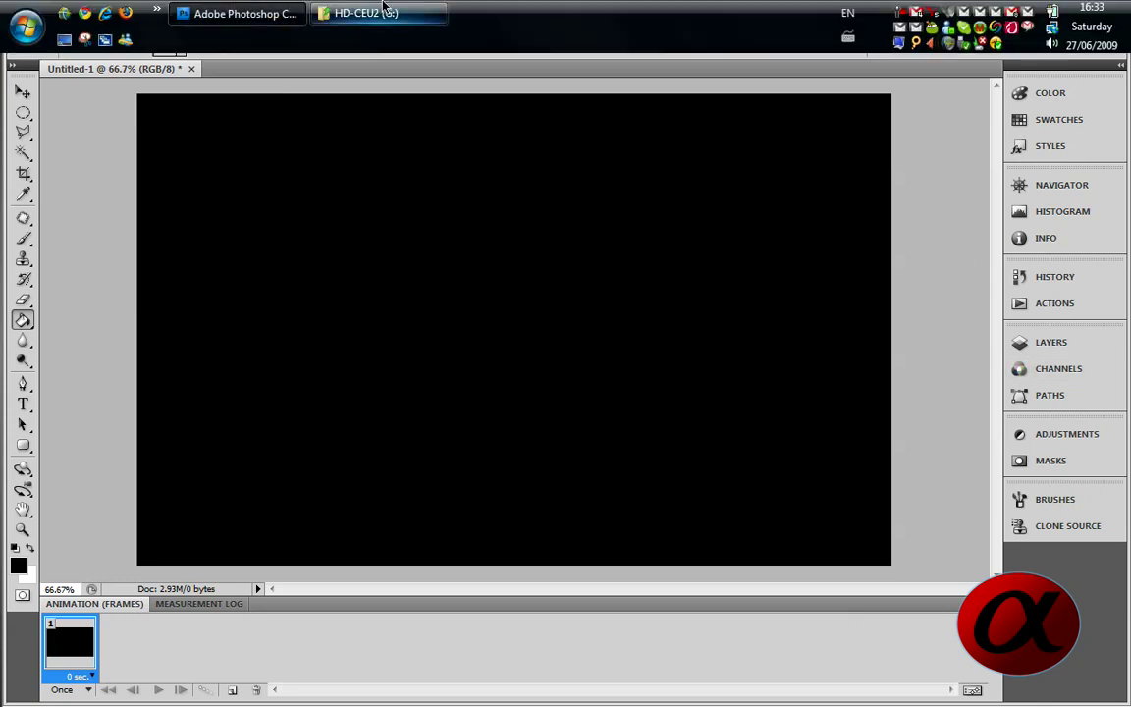
- Browse Explorer to Virtual Desctop > Files > α Photography & computing > dada
left_click(383, 7)
scroll(584, 401, "down", 2)
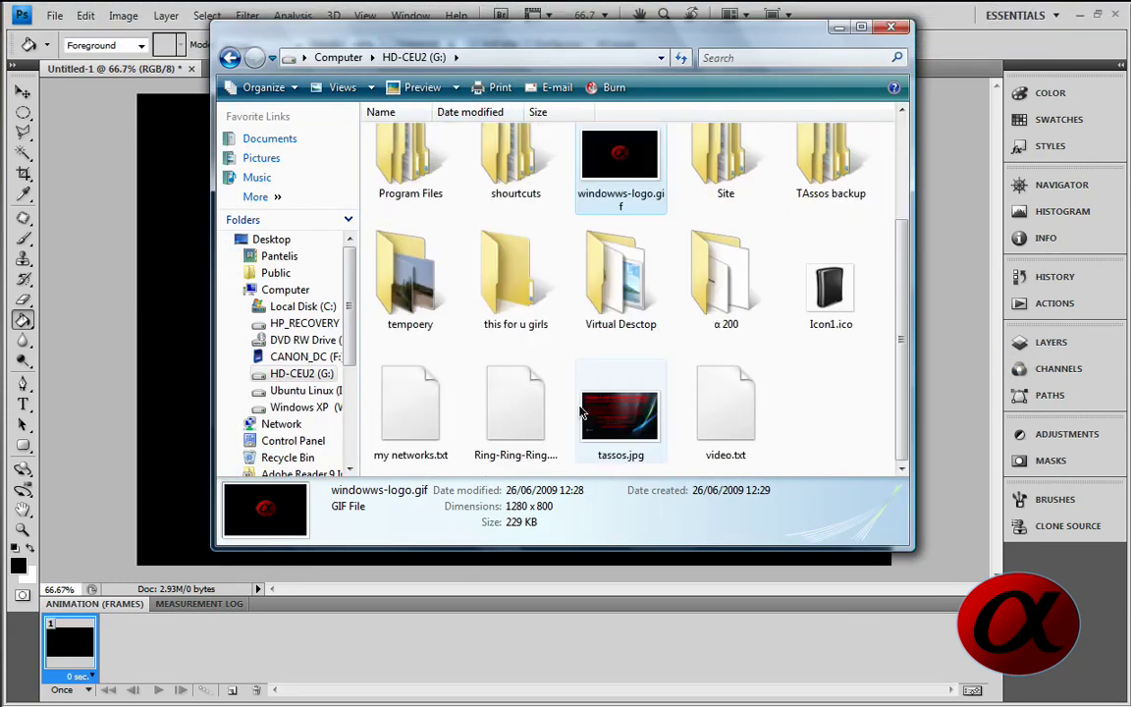
double_click(619, 277)
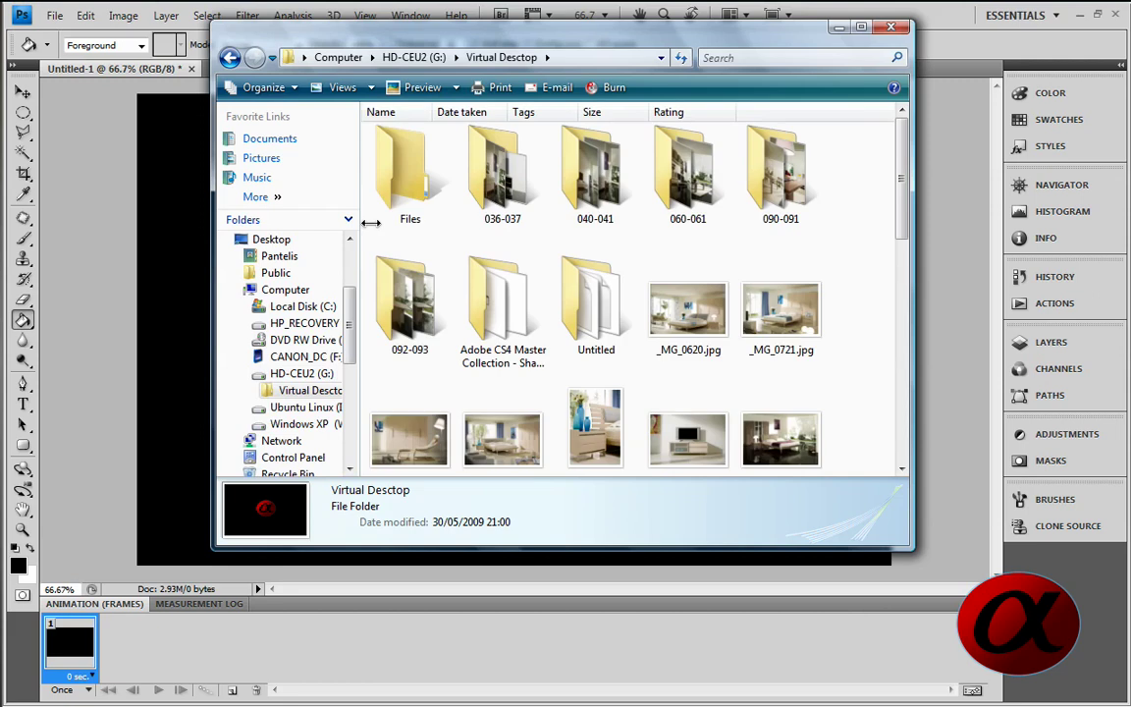
double_click(420, 157)
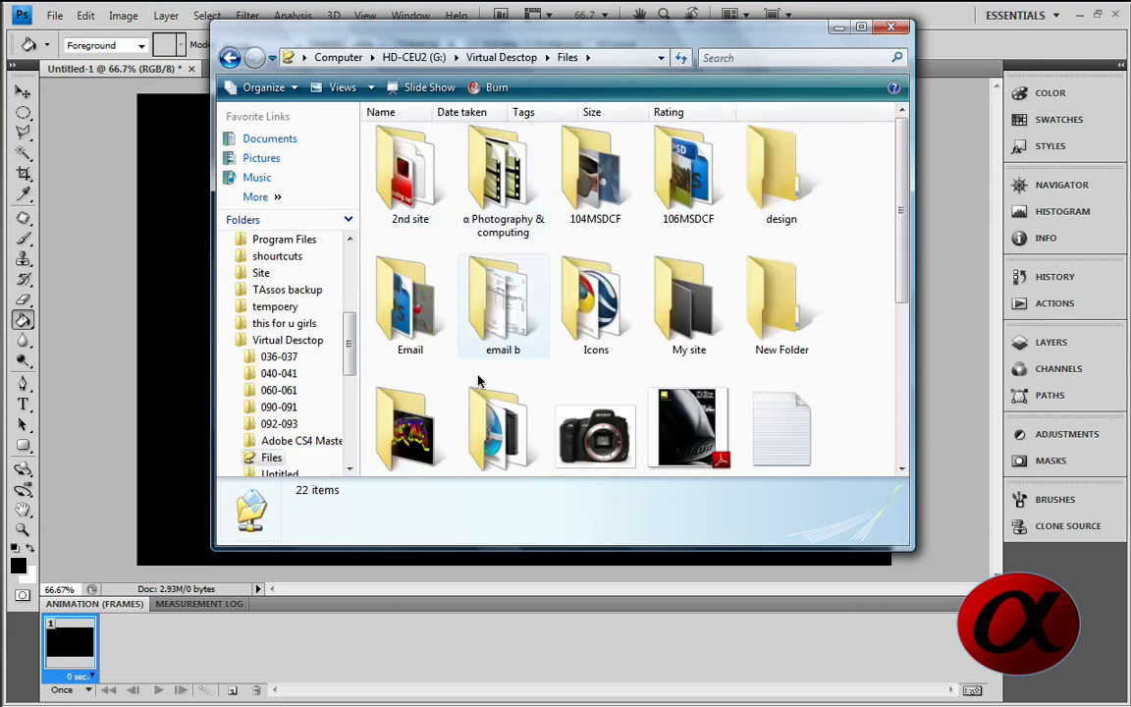
double_click(505, 196)
double_click(437, 182)
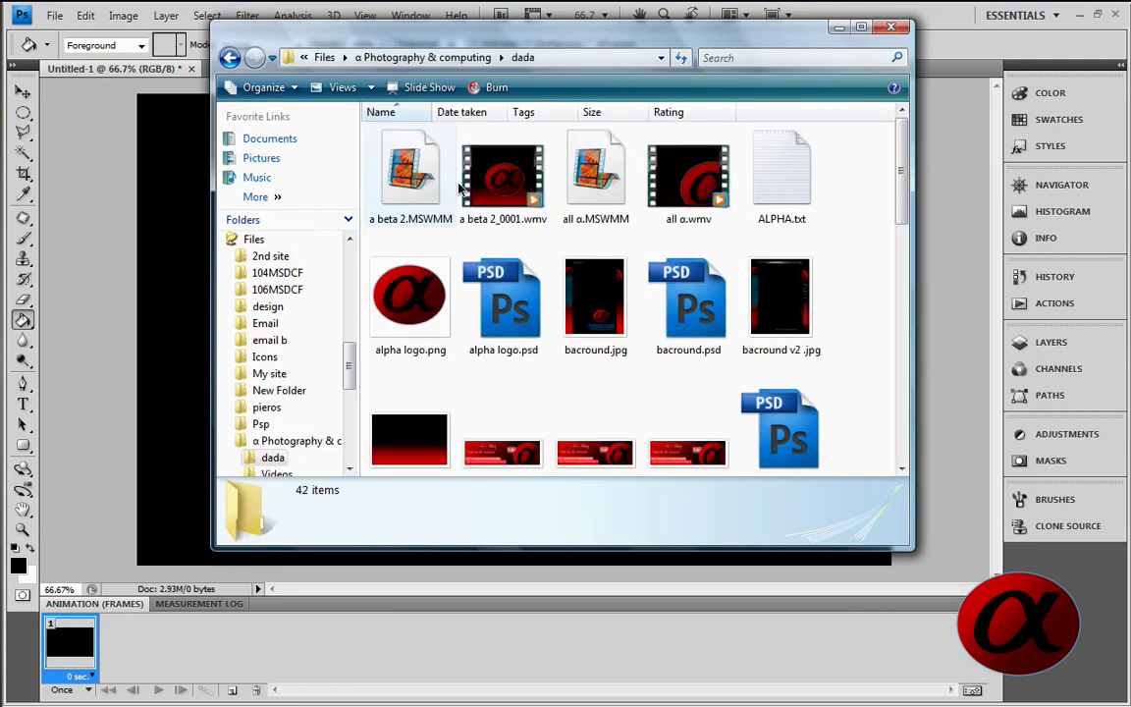
- Drag alpha logo.png into Photoshop and select the whole image
left_click(408, 295)
left_click_drag(388, 290, 156, 185)
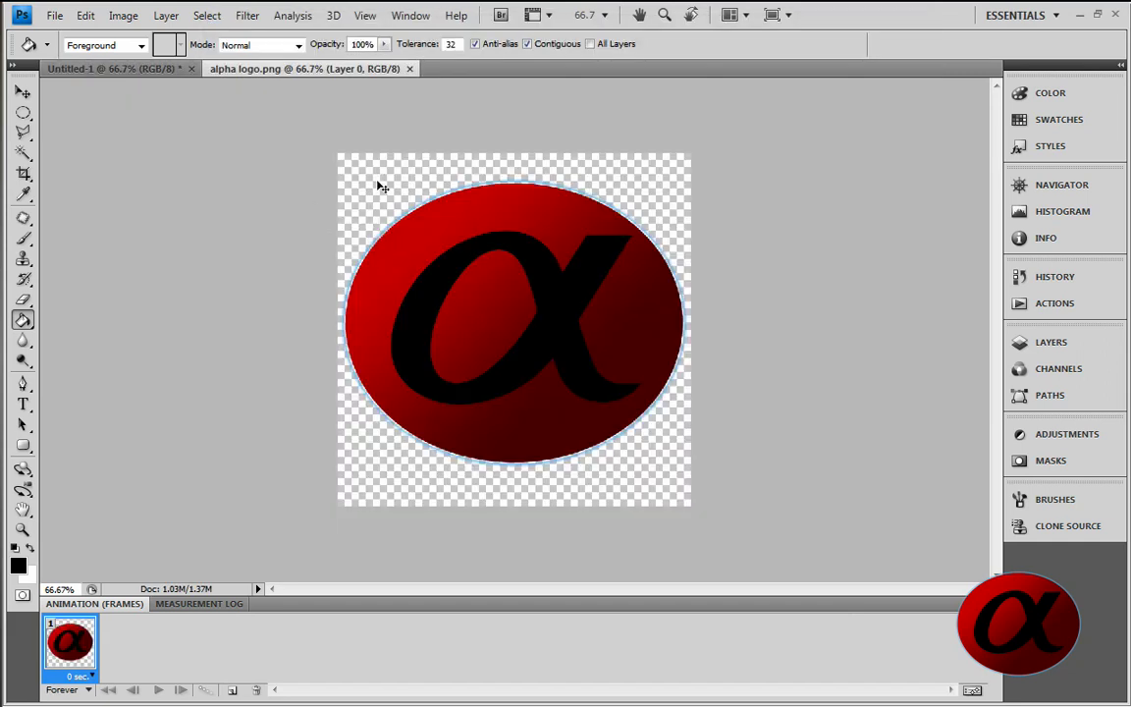
key("ctrl+a")
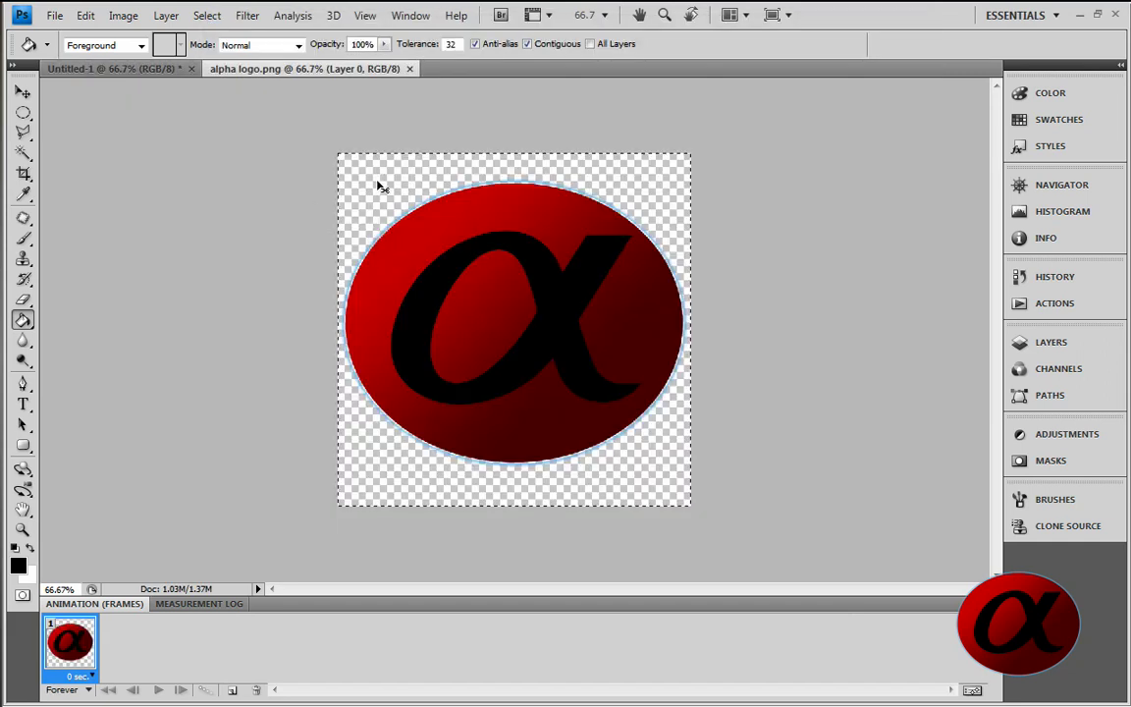
- Paste the logo into Untitled-1 as Layer 1, scaled to 57.4% and centred
left_click(101, 72)
key("ctrl+v")
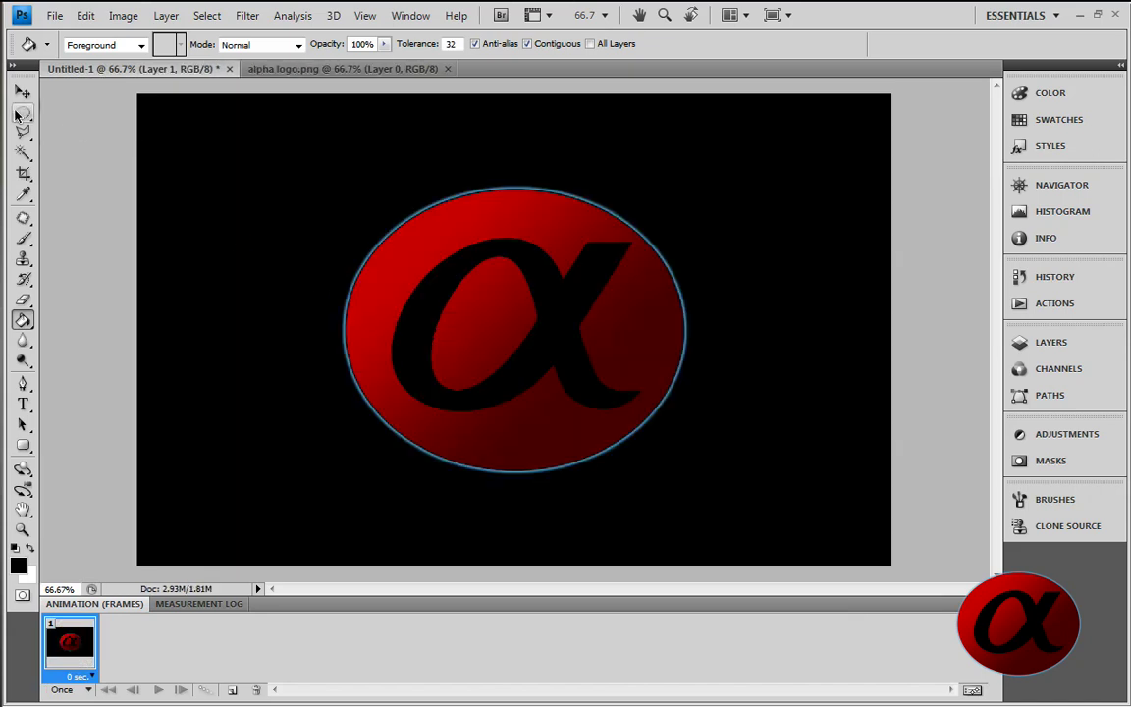
left_click(22, 93)
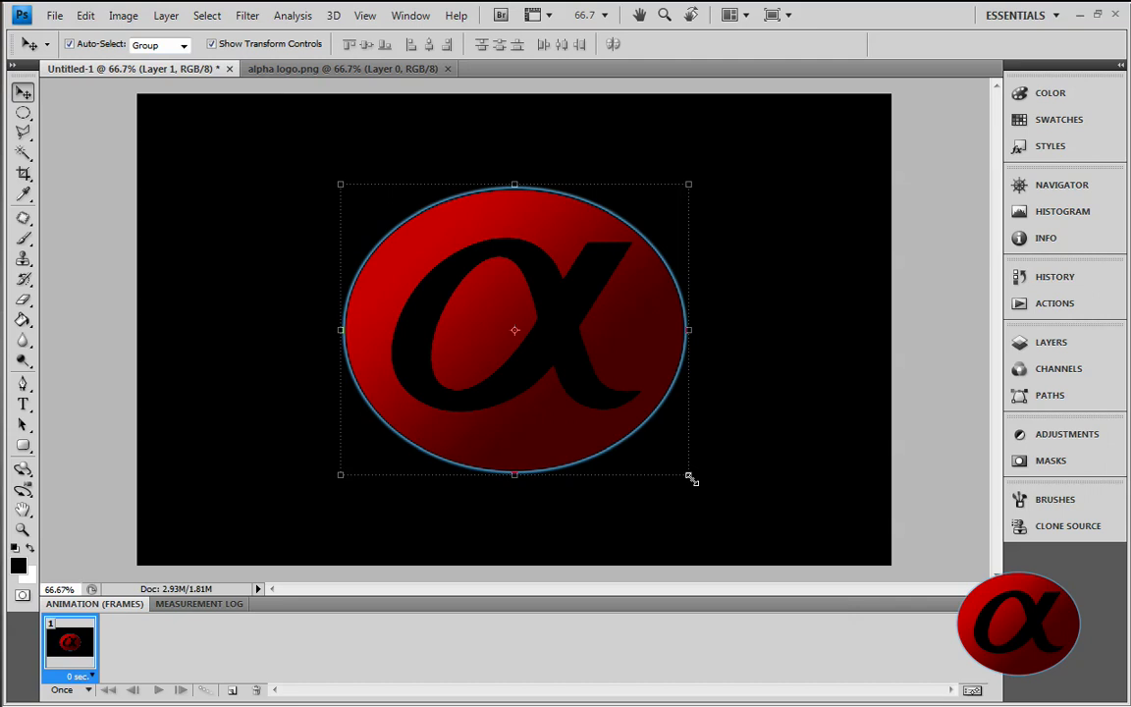
left_click_drag(691, 477, 528, 368)
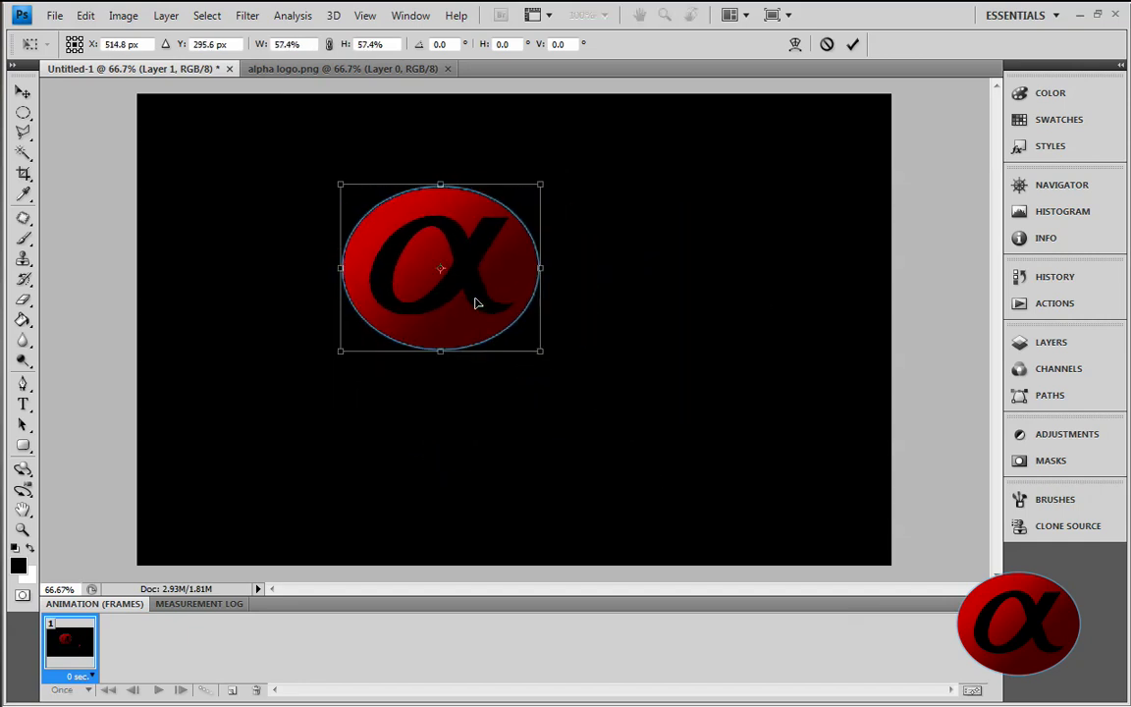
left_click_drag(472, 301, 564, 350)
left_click(852, 44)
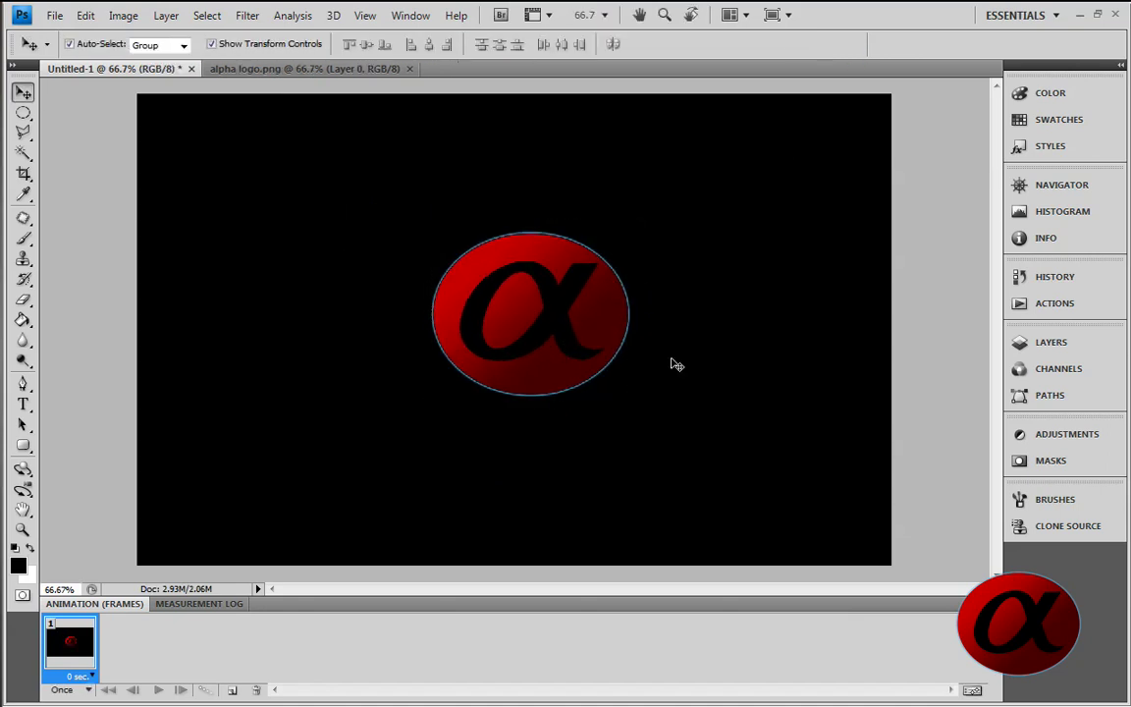
scroll(517, 337, "up", 1)
scroll(518, 337, "down", 1)
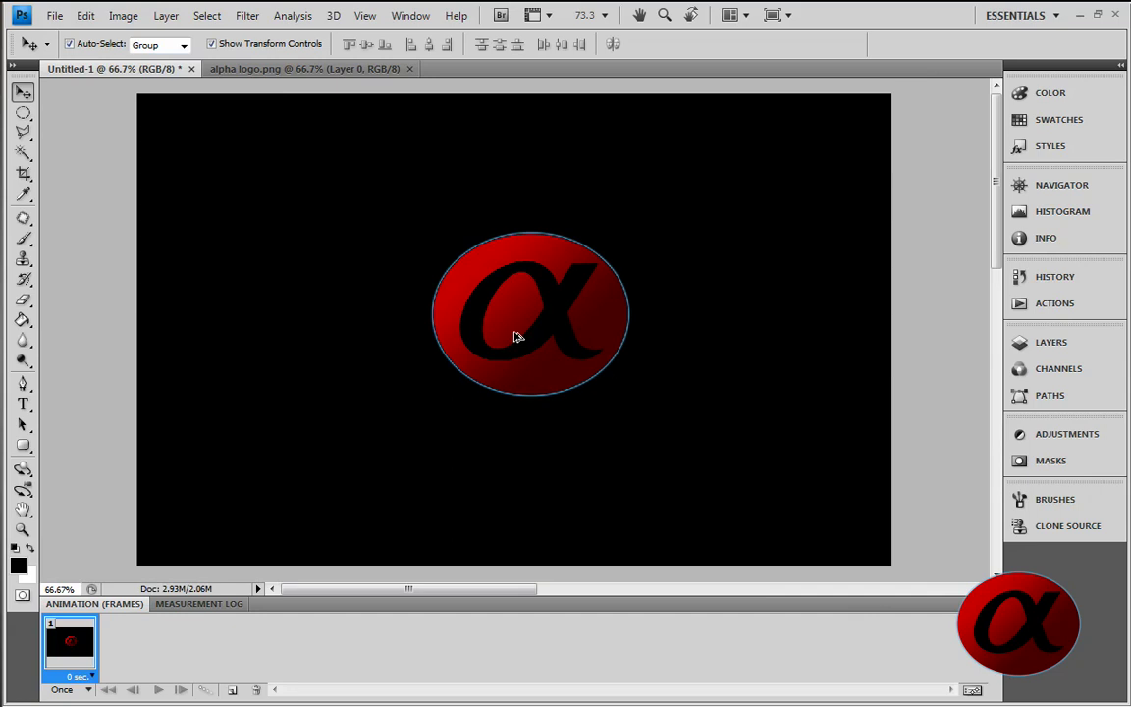
left_click(1071, 341)
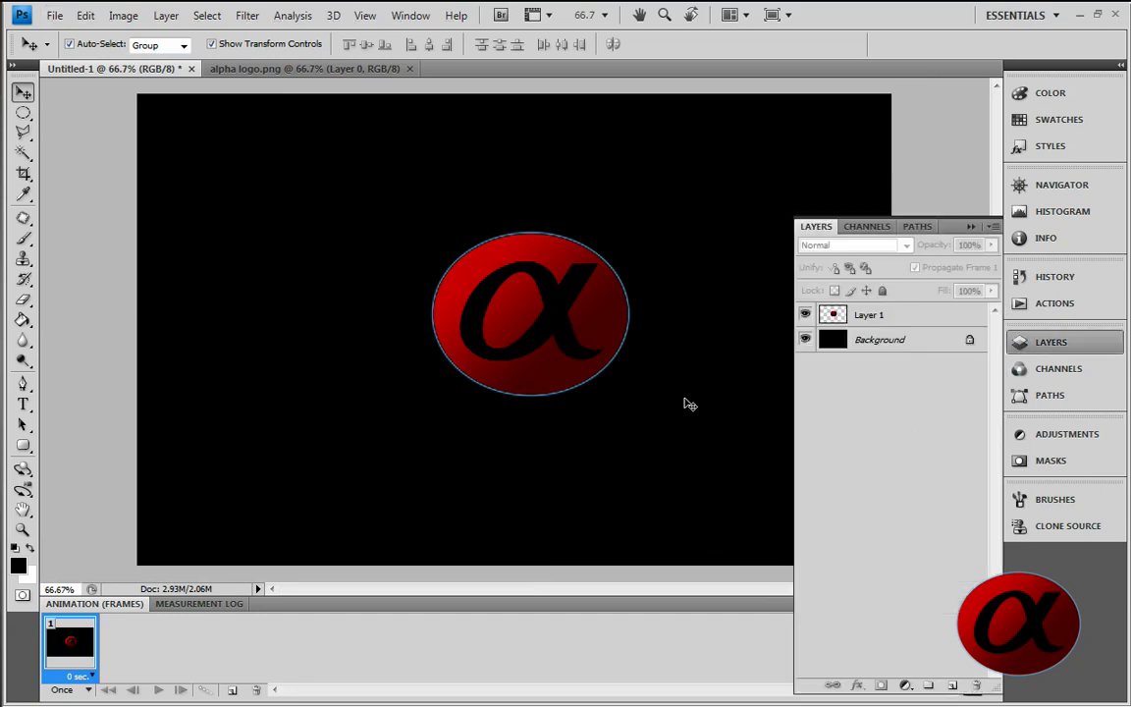
- Collapse the Layers panel and duplicate frame 1 into a second frame
left_click(970, 226)
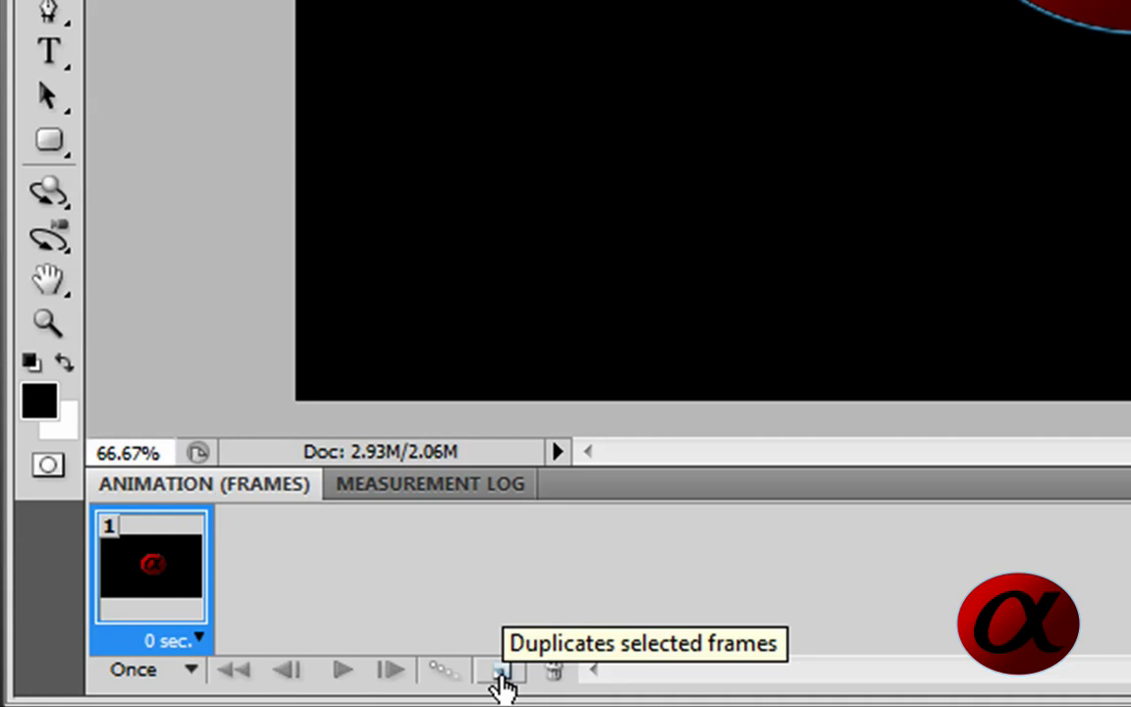
left_click(500, 676)
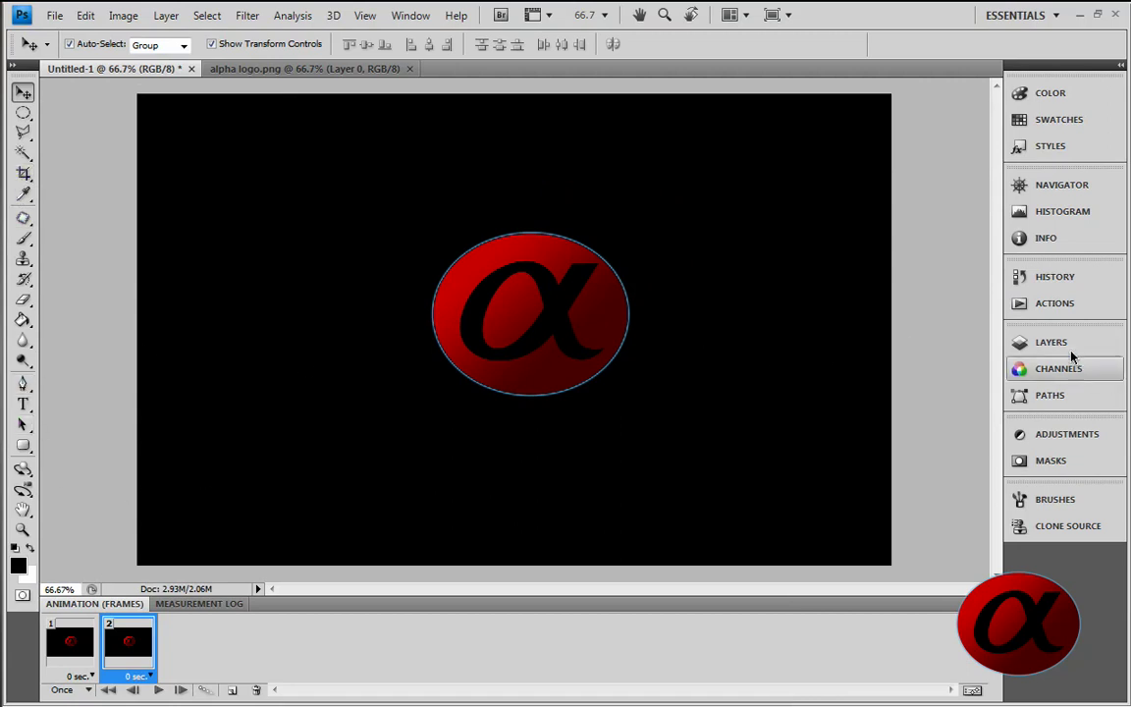
mouse_move(337, 5)
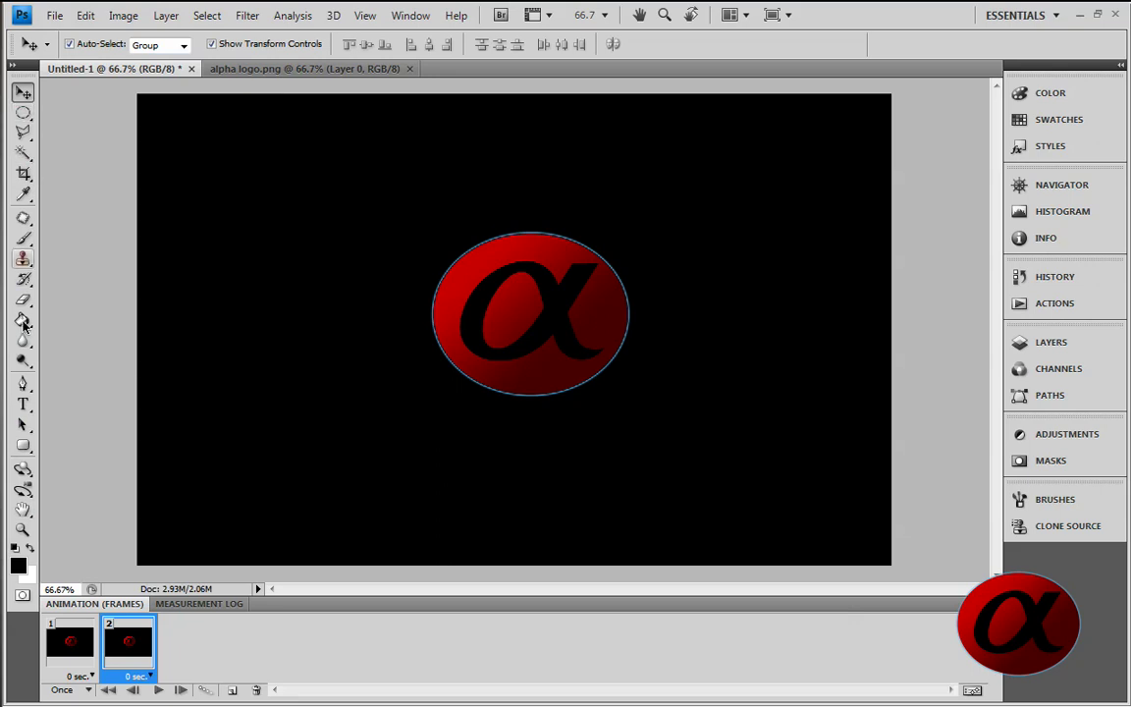
- Set the foreground colour to pure red (#ff0000)
mouse_move(23, 320)
left_mouse_down()
mouse_move(59, 336)
mouse_move(95, 318)
left_mouse_up()
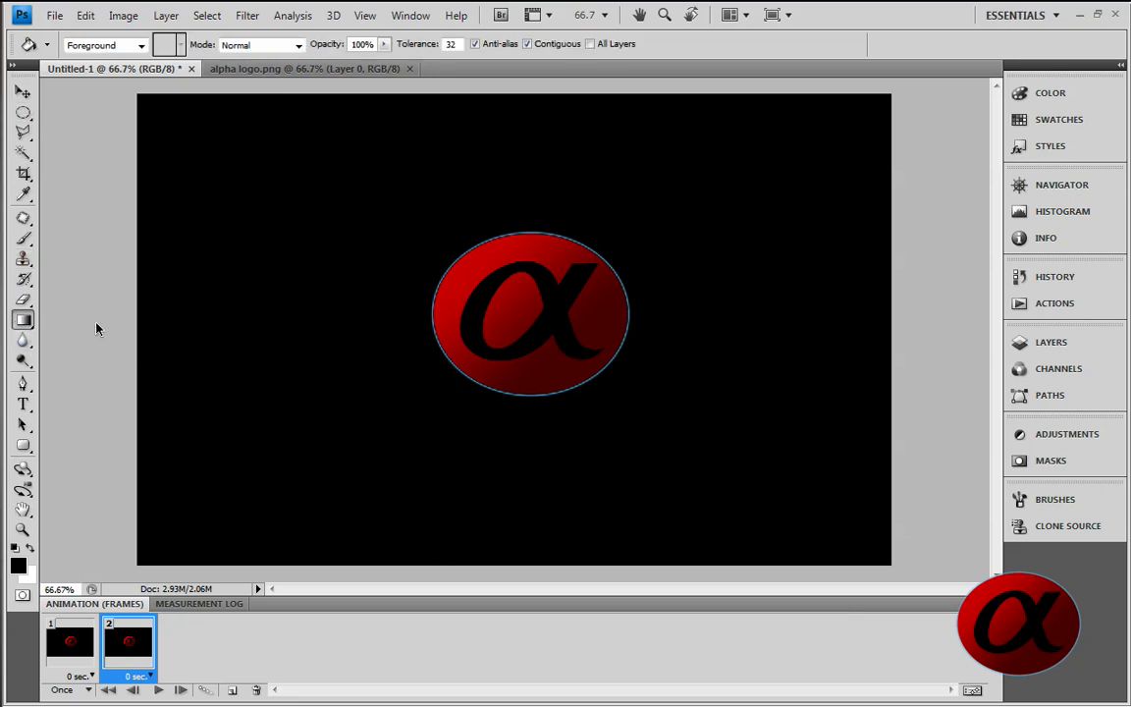
left_click(20, 564)
left_click_drag(783, 289, 775, 194)
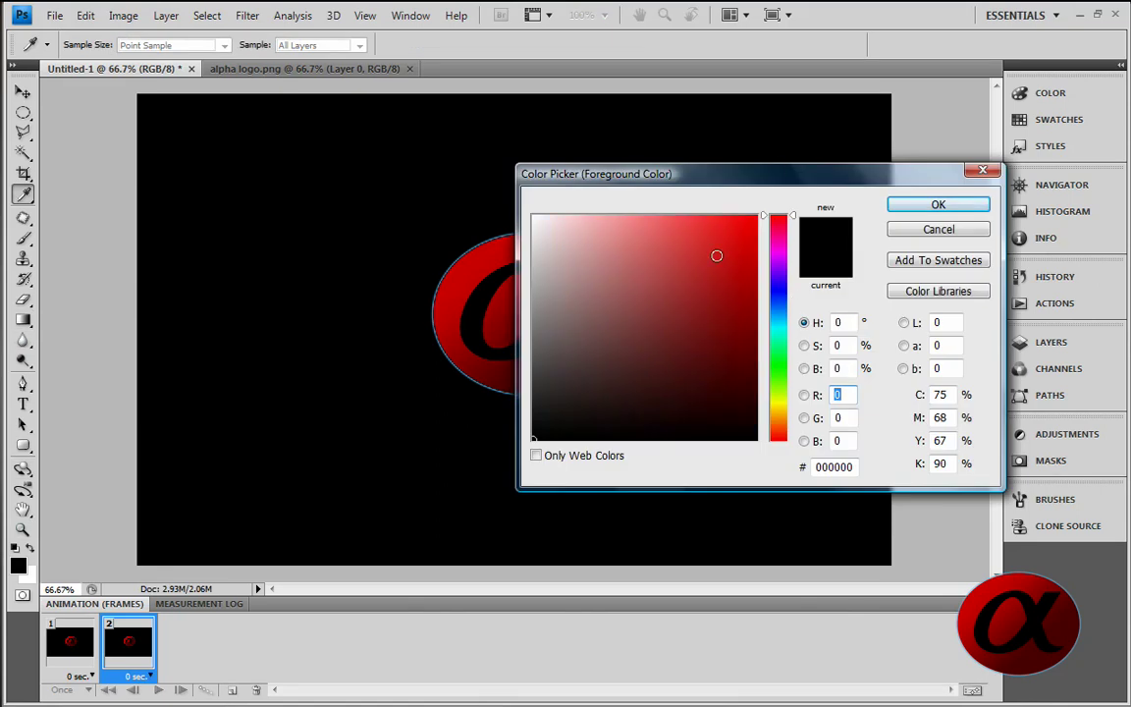
left_click(758, 215)
left_click(938, 204)
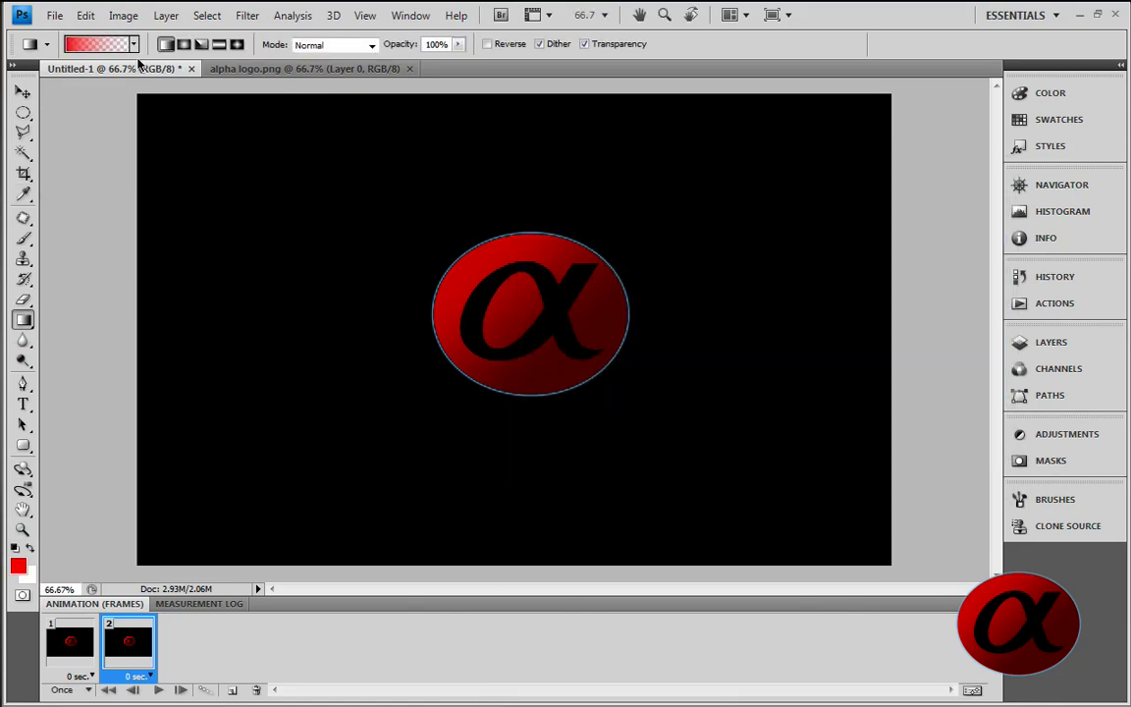
- Add a new Layer 2 placed between Layer 1 and the Background
left_click(1071, 344)
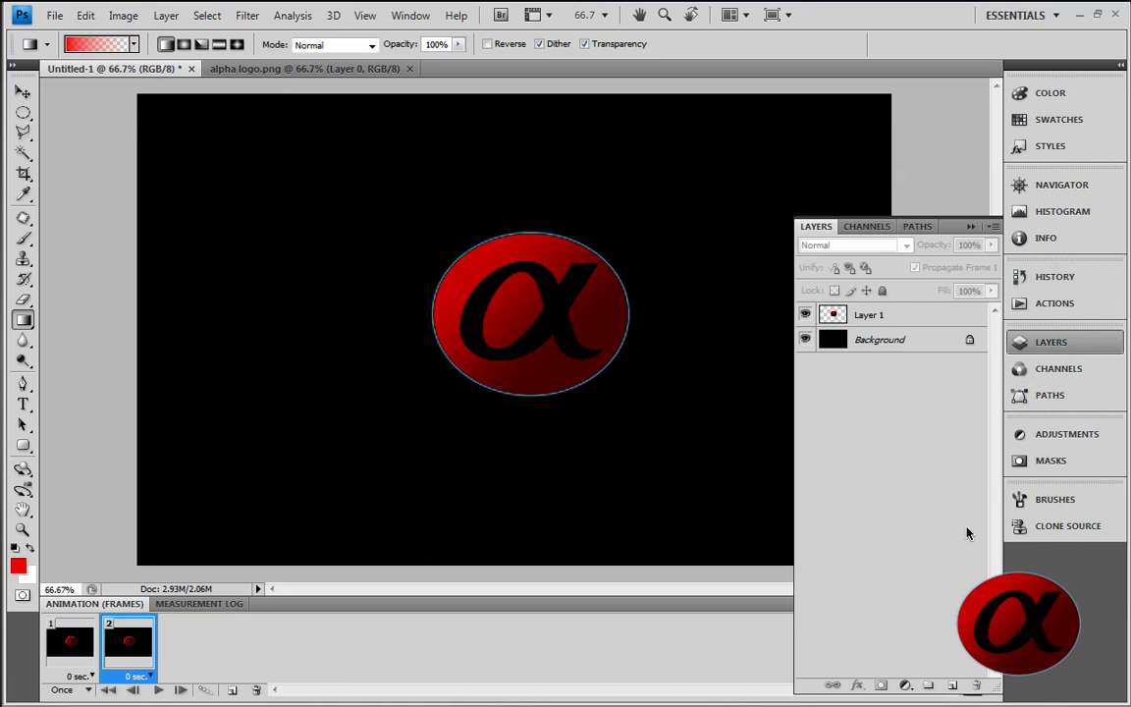
left_click(953, 686)
left_click_drag(870, 315, 869, 351)
left_click(888, 296)
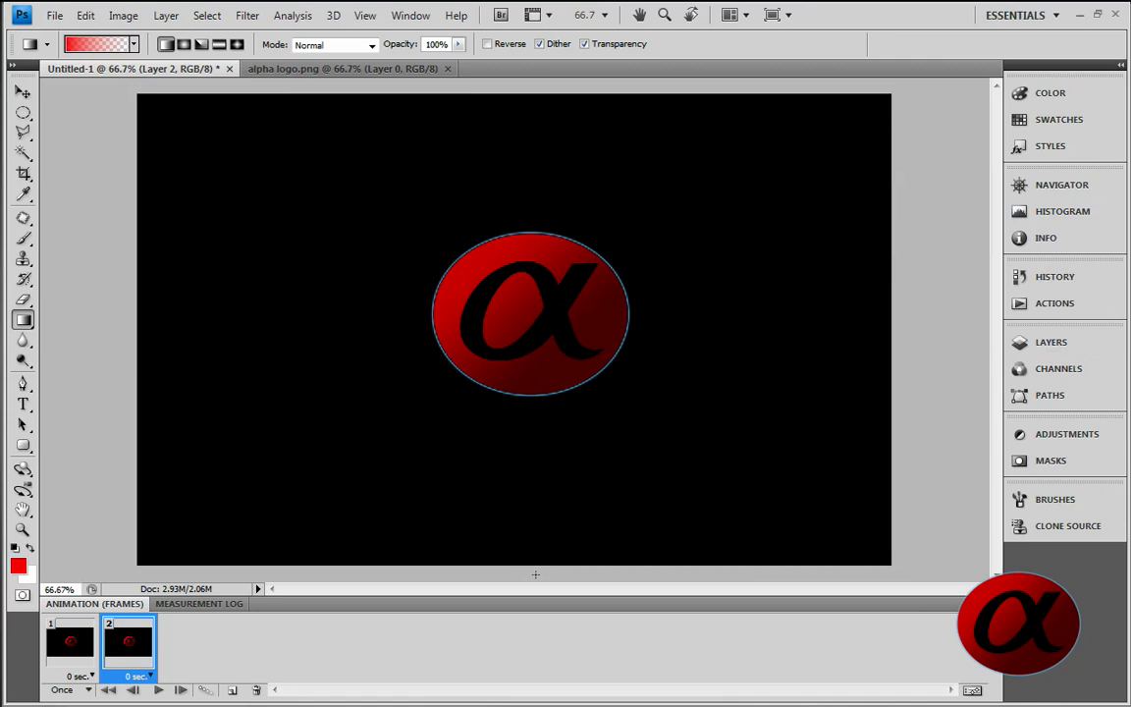
- Draw a red gradient rising from the bottom on Layer 2, then lower it to show only dim red
left_click_drag(535, 569, 538, 126)
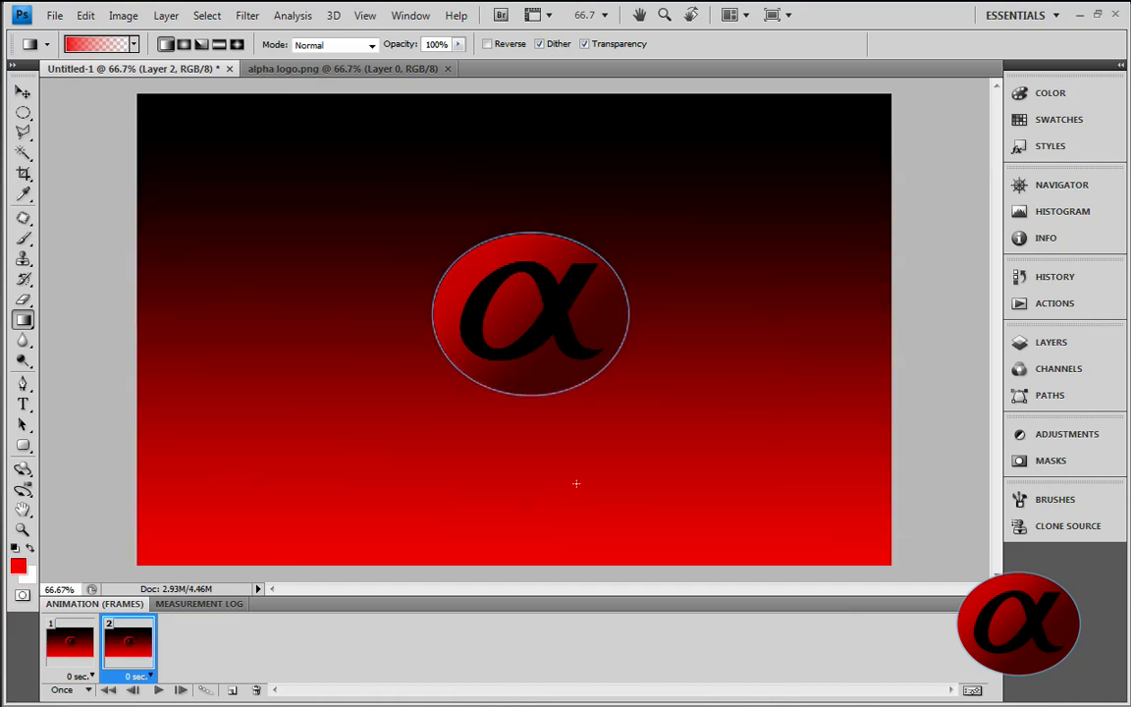
left_click(1080, 342)
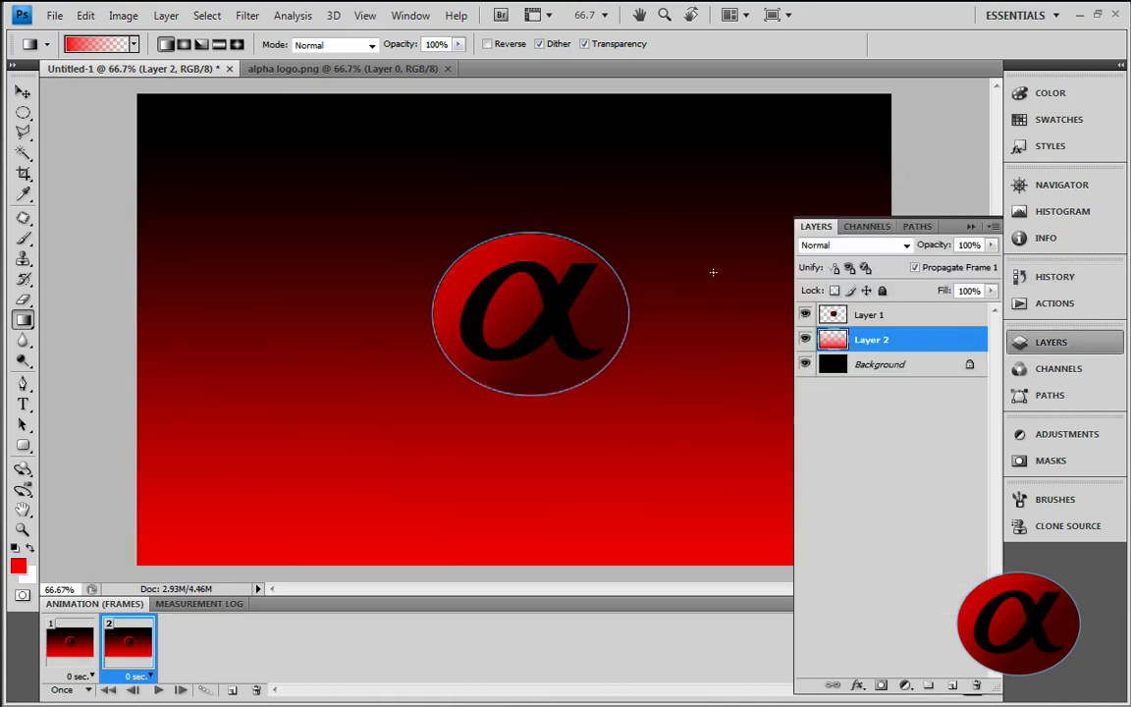
left_click(24, 92)
left_click_drag(328, 295, 372, 508)
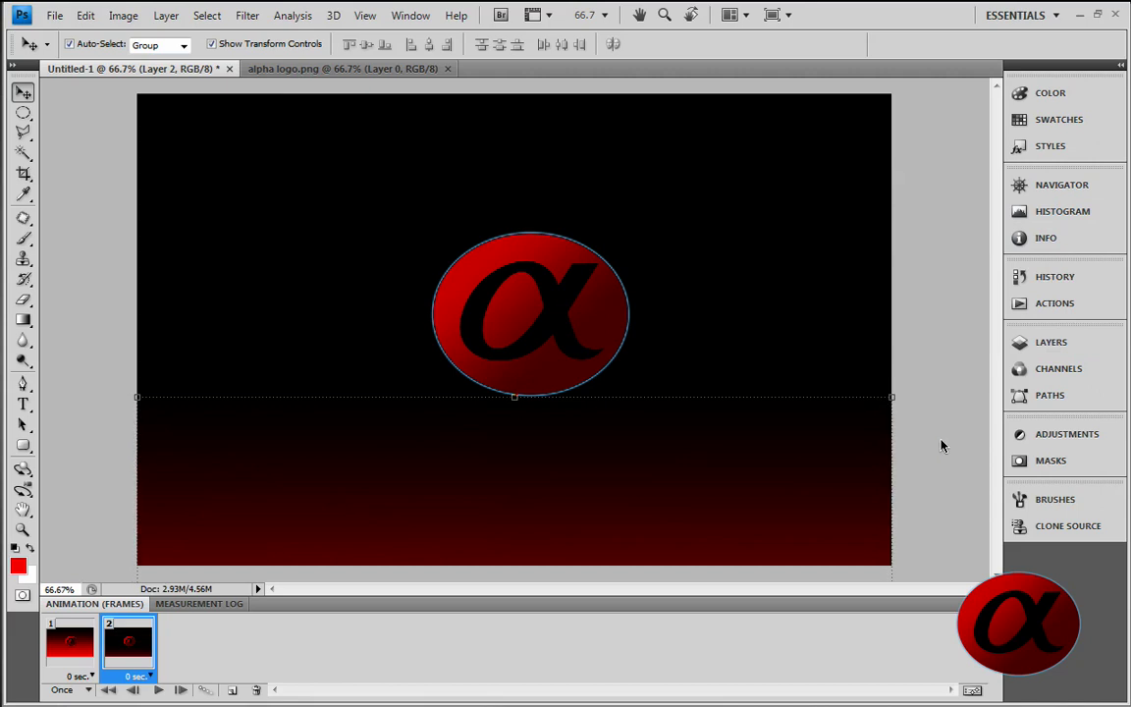
- Duplicate frames up to frame 6, raising the red gradient a little in each
left_click(233, 692)
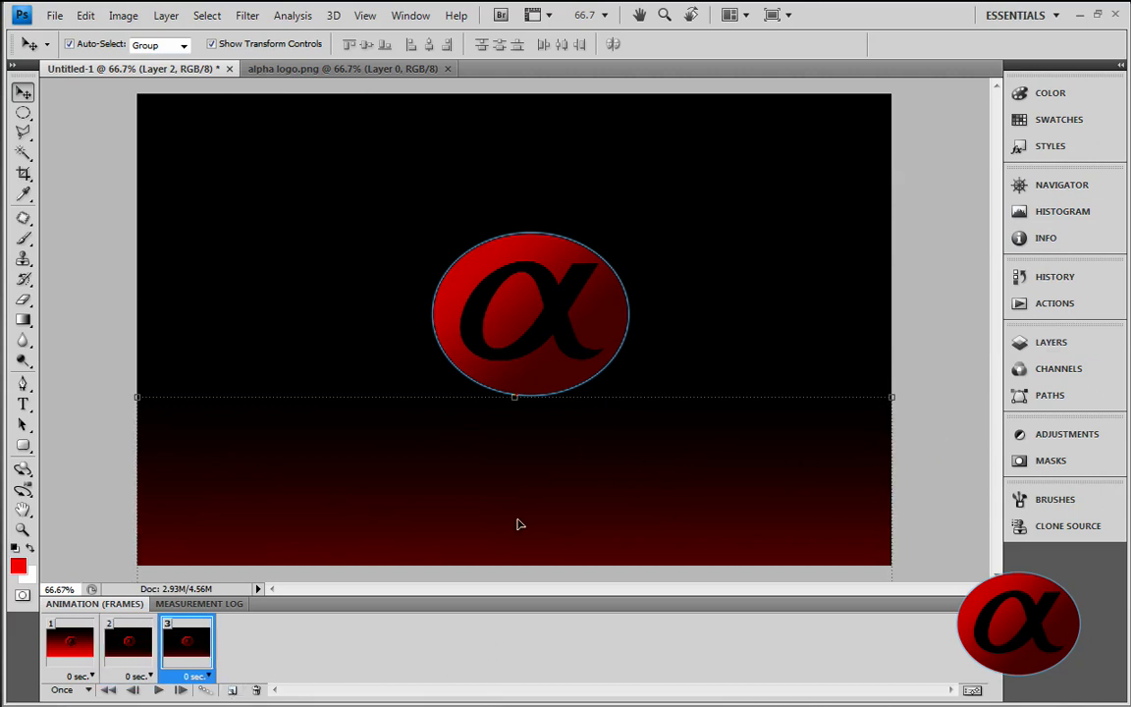
key("Up")
key("Up")
key("Up")
key("Up")
key("Up")
key("Up")
key("Up")
key("Up")
key("Up")
key("Up")
key("Up")
key("Up")
key("Up")
key("Up")
key("Up")
key("Up")
key("Up")
key("Up")
key("Up")
key("Up")
key("Up")
key("Up")
key("Up")
key("Up")
key("Up")
key("Up")
key("Up")
key("Up")
left_click(232, 692)
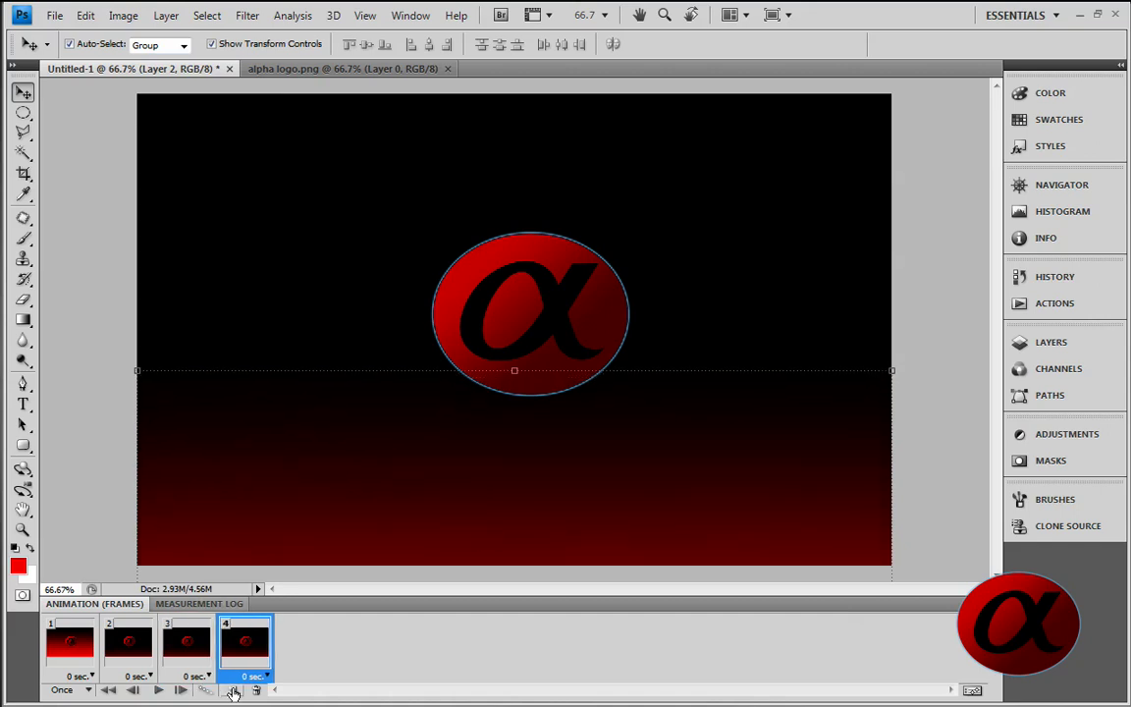
left_click(477, 472)
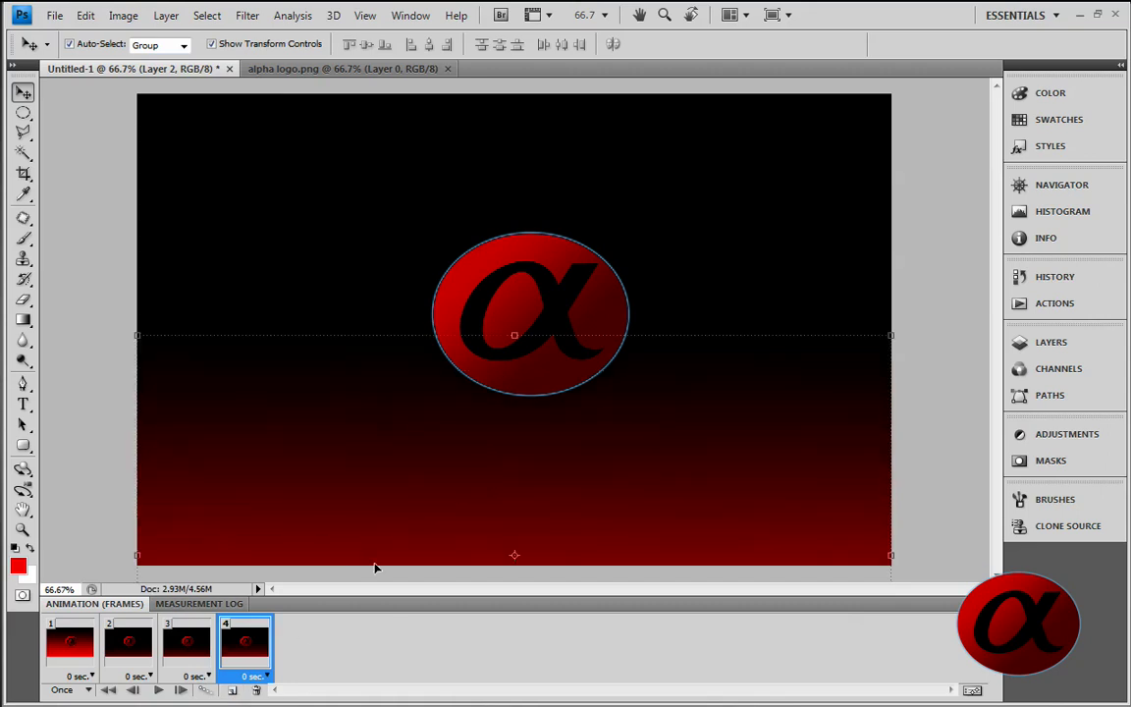
left_click(229, 691)
left_click_drag(522, 532, 525, 530)
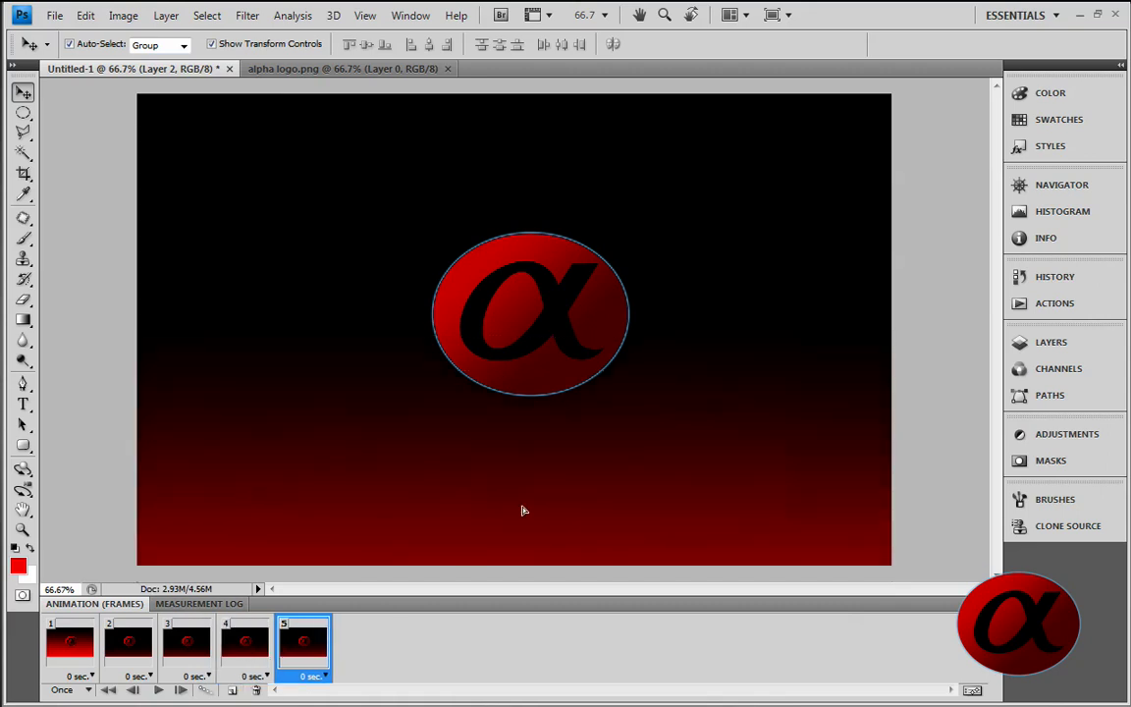
left_click(306, 634)
left_click(233, 690)
left_click_drag(528, 543, 559, 519)
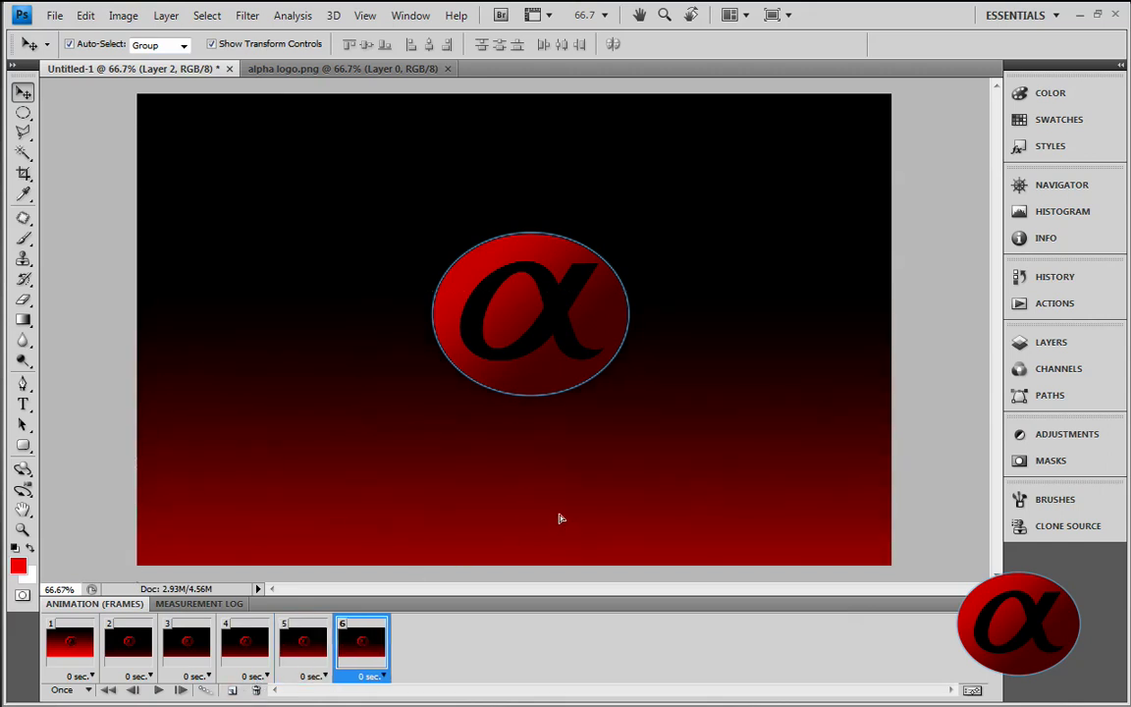
- Add frames 7 to 11 with the gradient rising to fill the canvas, then select frame 1
left_click(233, 691)
left_click_drag(553, 486, 550, 491)
left_click(232, 690)
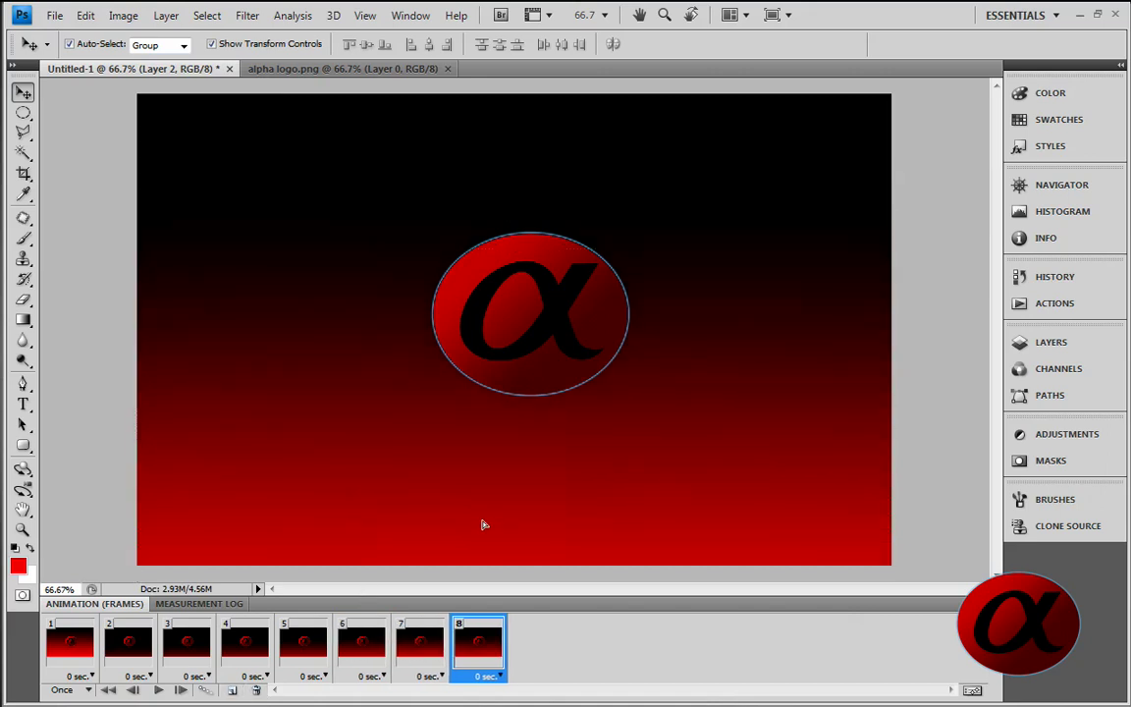
left_click(482, 510)
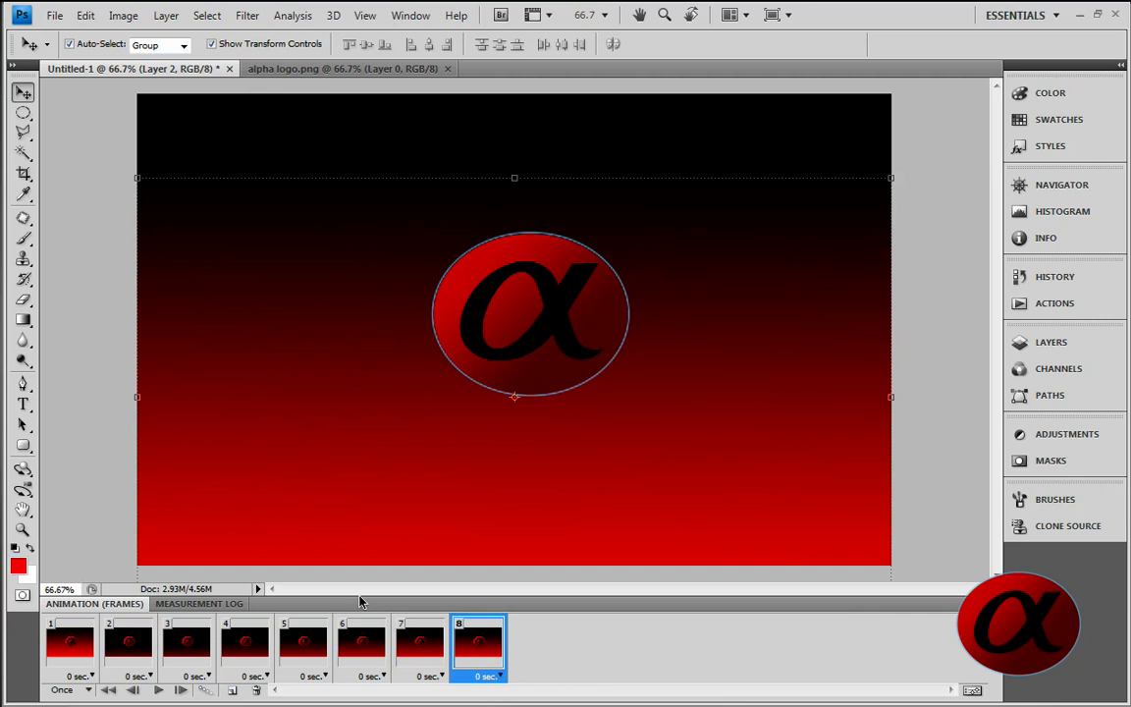
left_click(231, 691)
left_click_drag(473, 521, 521, 486)
left_click(232, 690)
left_click_drag(458, 539, 484, 503)
left_click(232, 690)
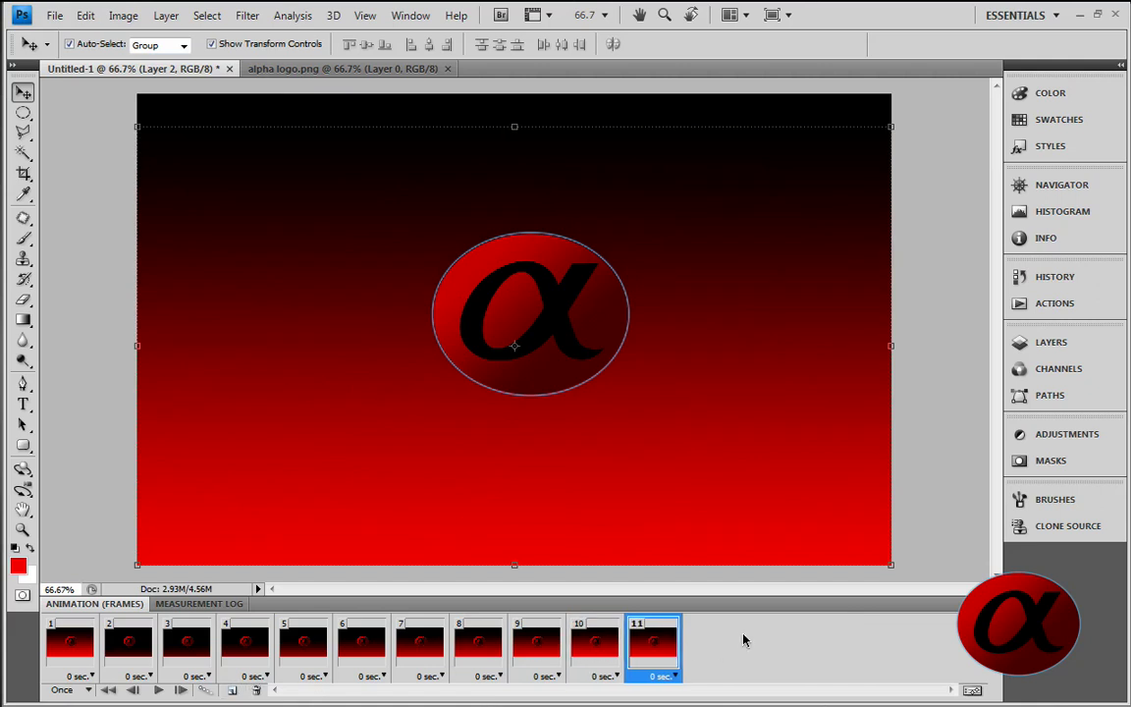
left_click(86, 646)
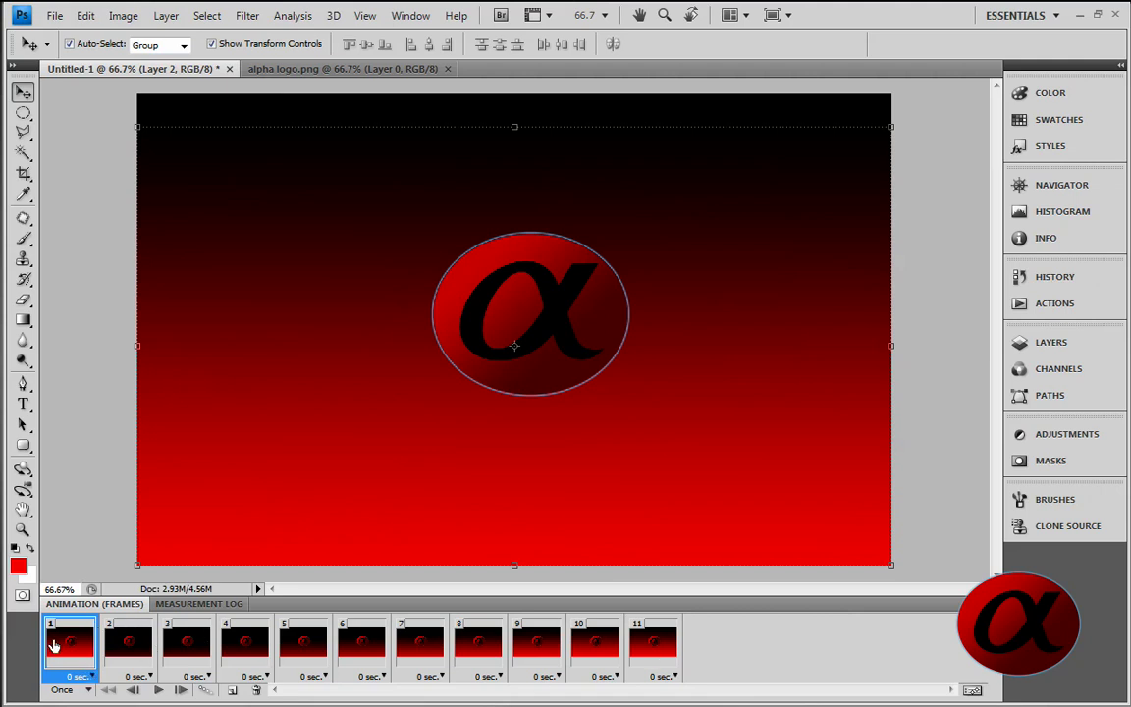
left_click(655, 656, "shift")
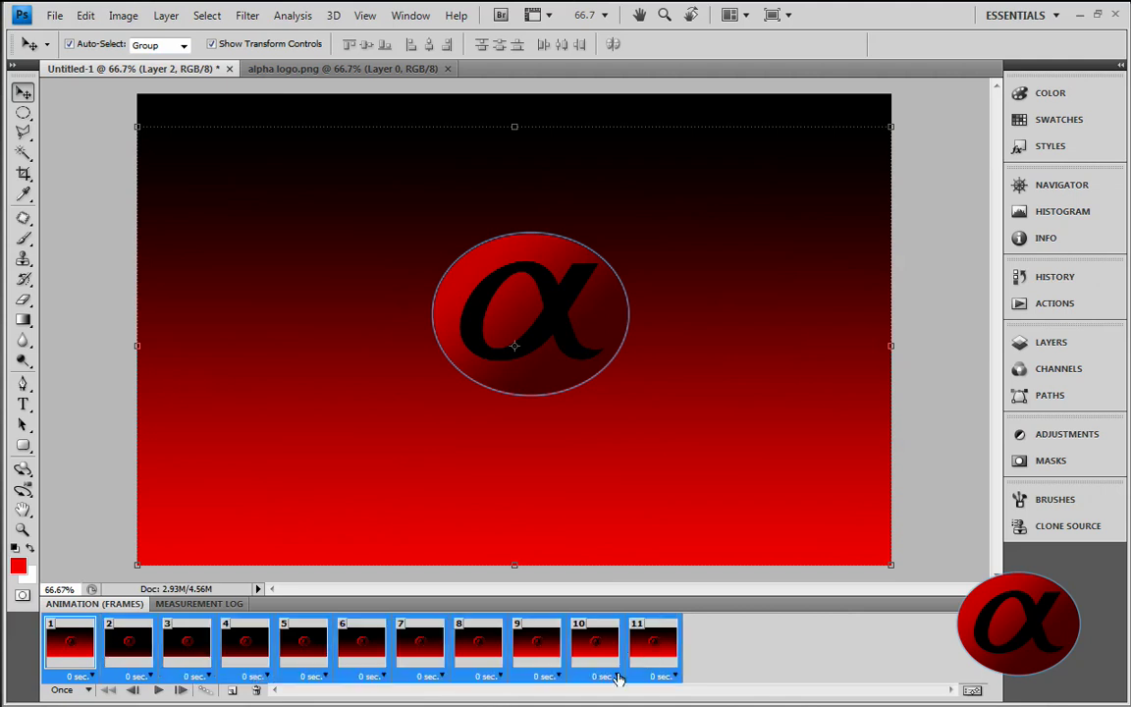
left_click(92, 678)
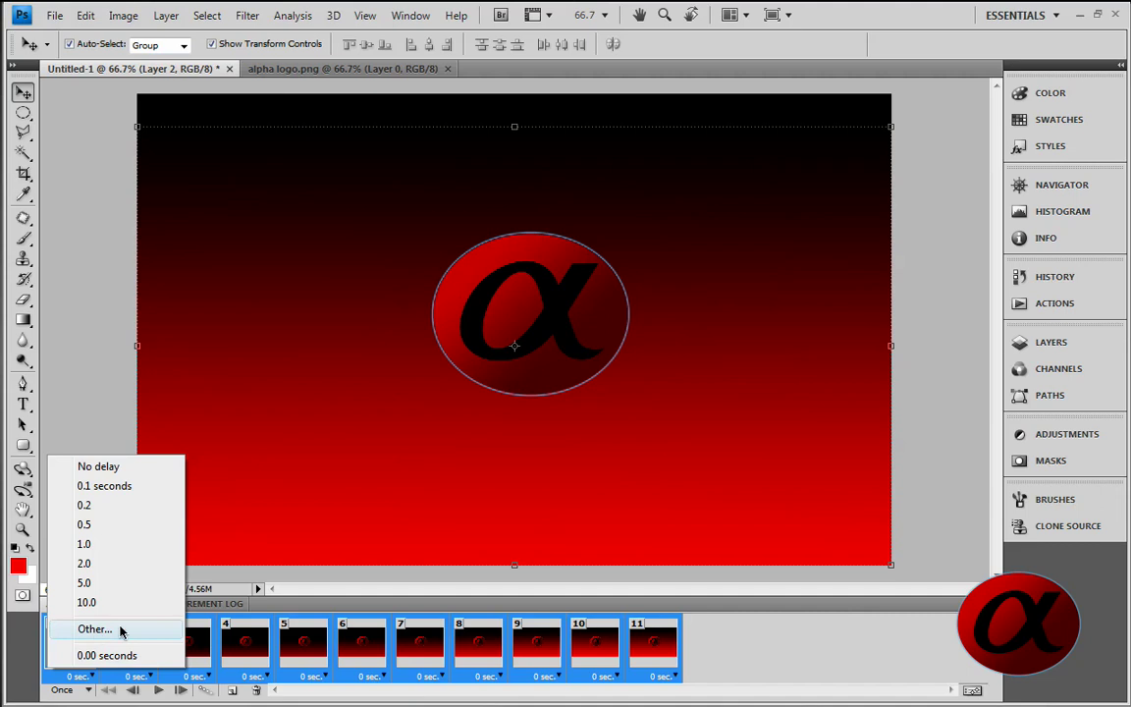
left_click(762, 664)
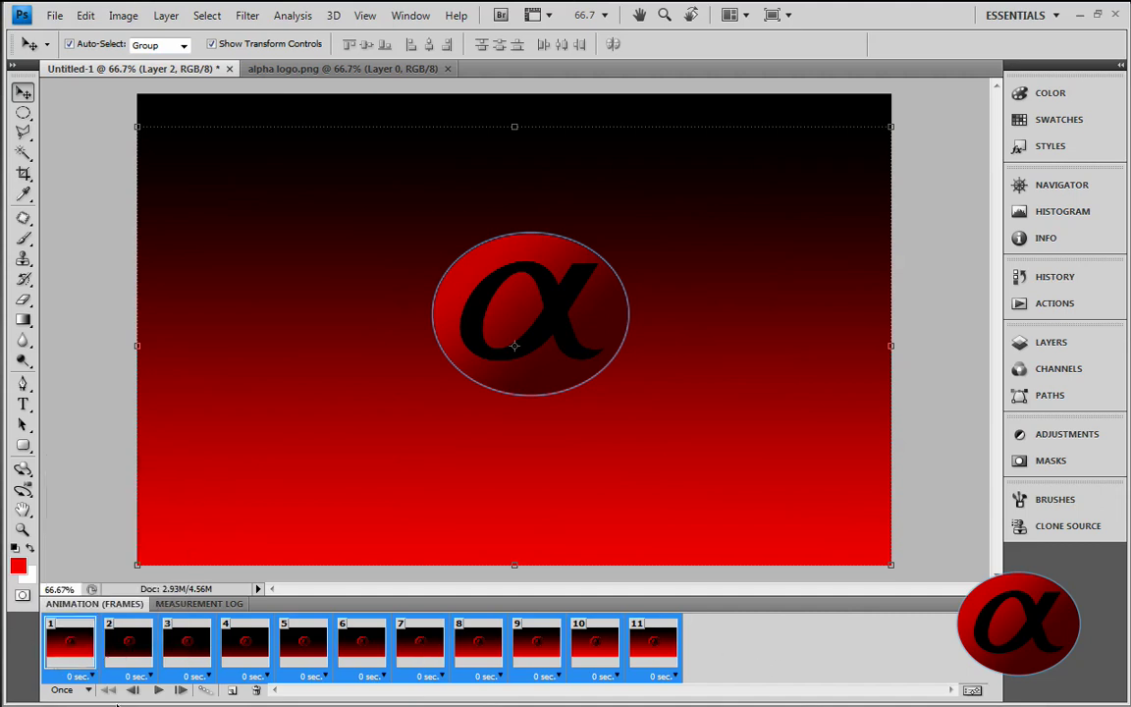
left_click(102, 648)
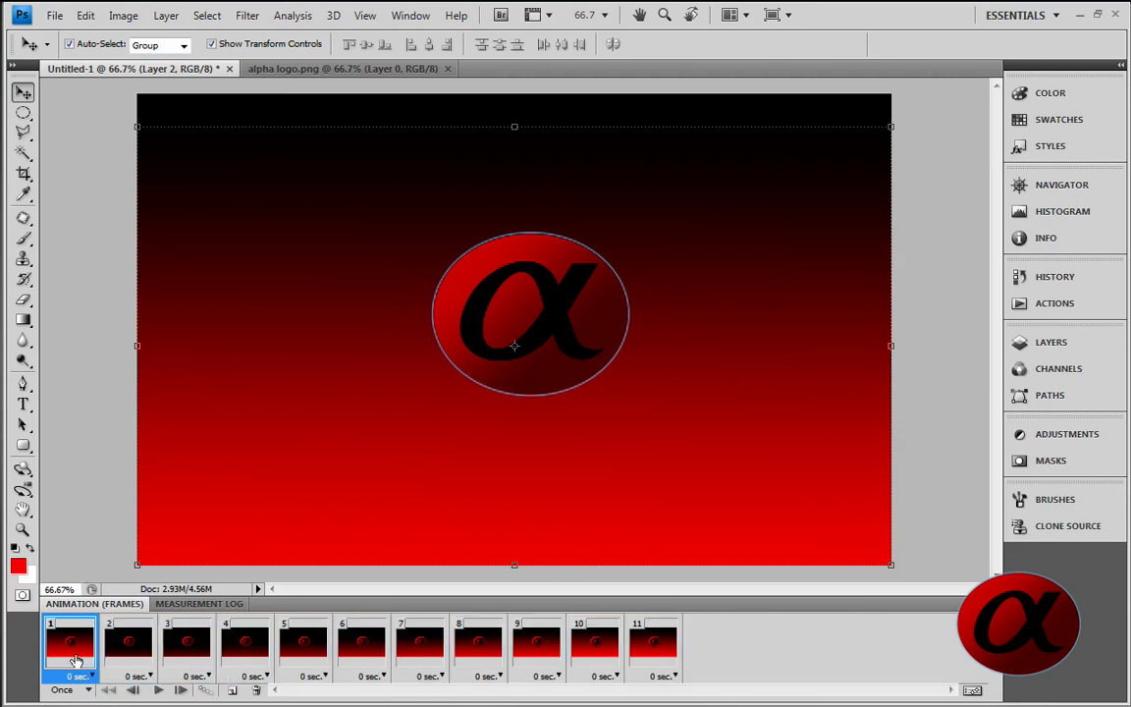
left_click(157, 692)
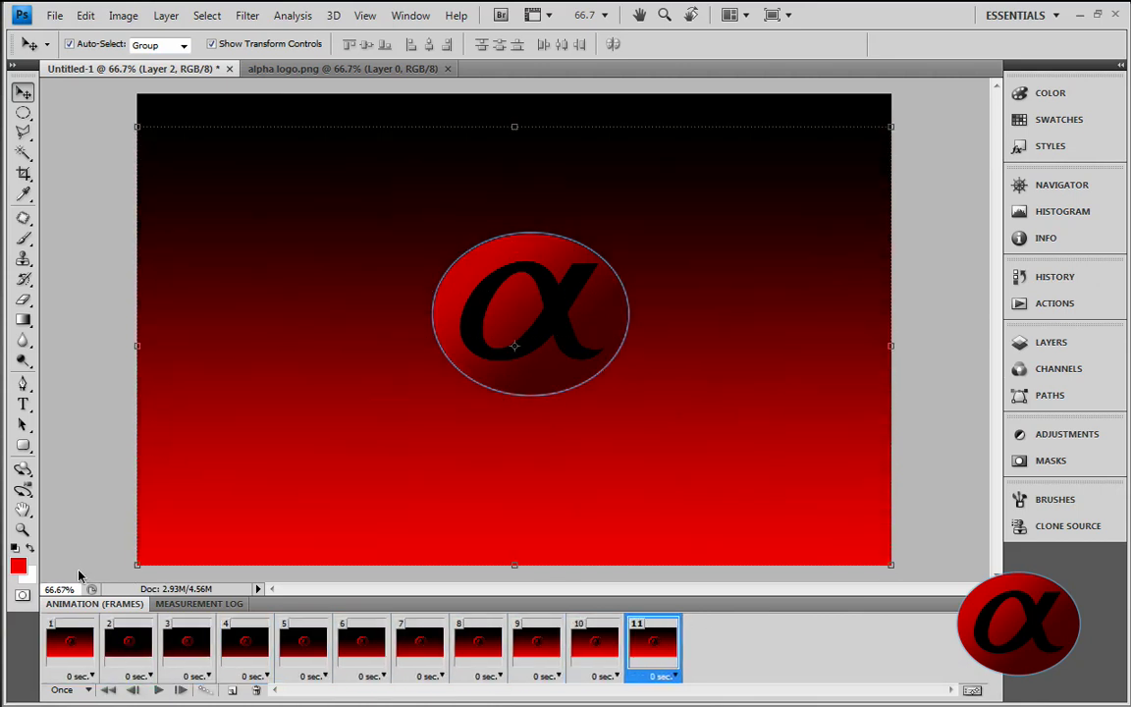
left_click(24, 113)
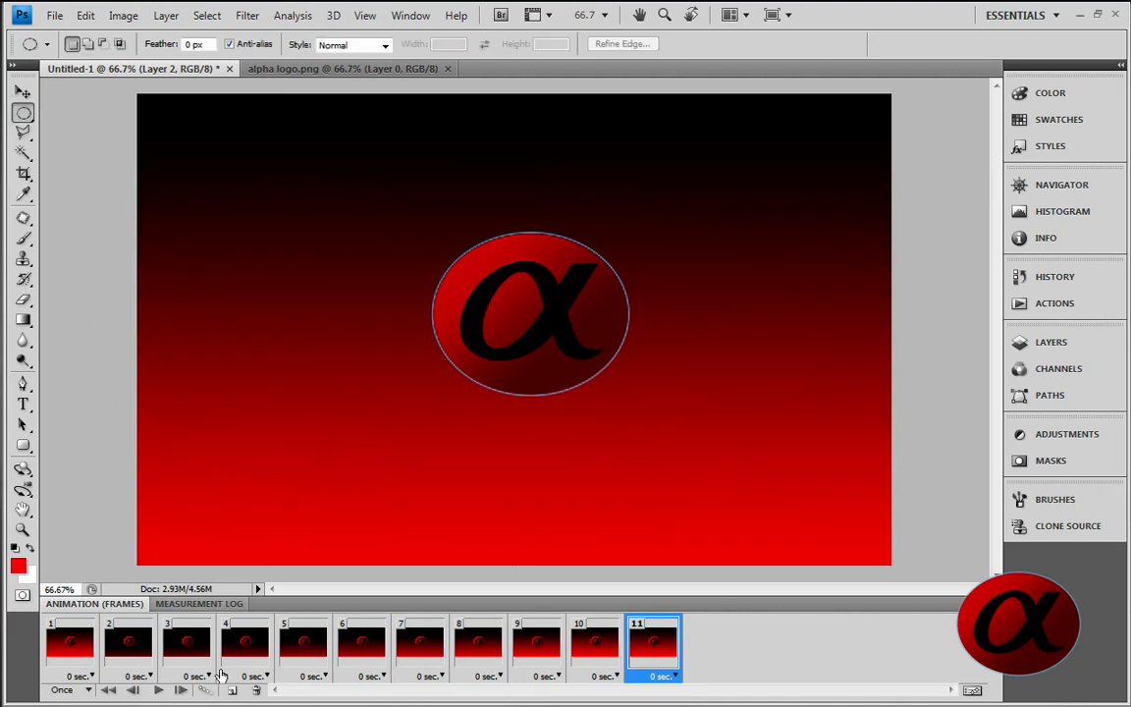
left_click(158, 691)
- Set the animation to loop Forever, play it from frame 1, then stop playback
left_click(89, 690)
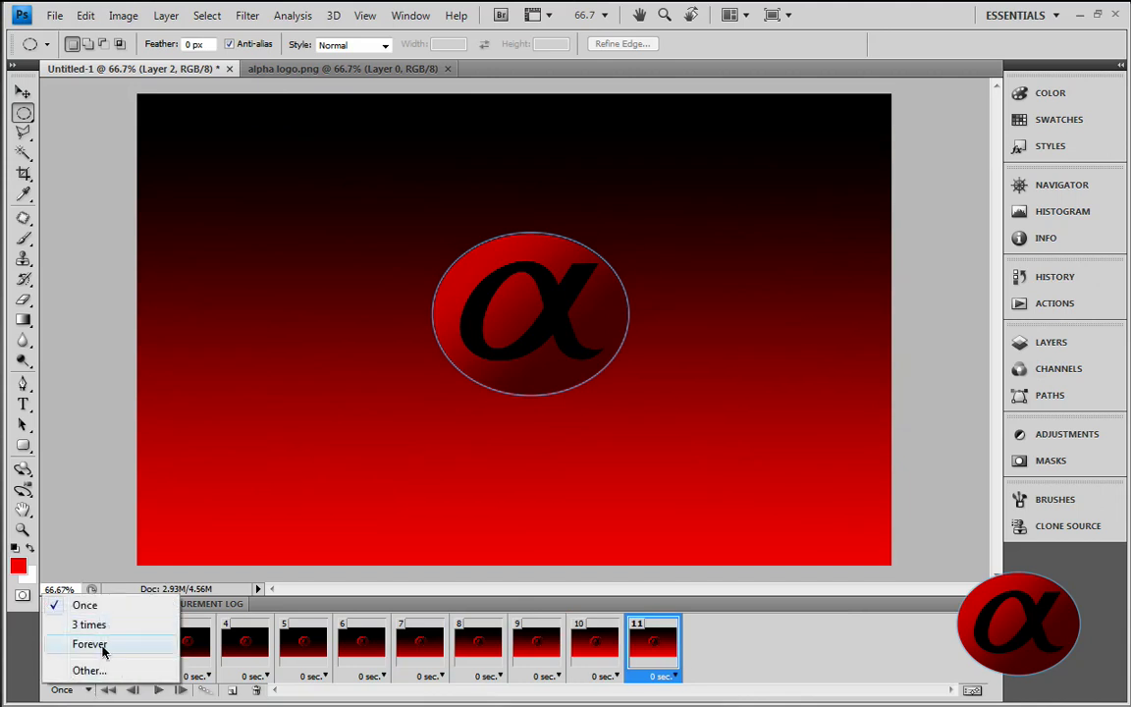
left_click(77, 645)
left_click(71, 645)
left_click(158, 691)
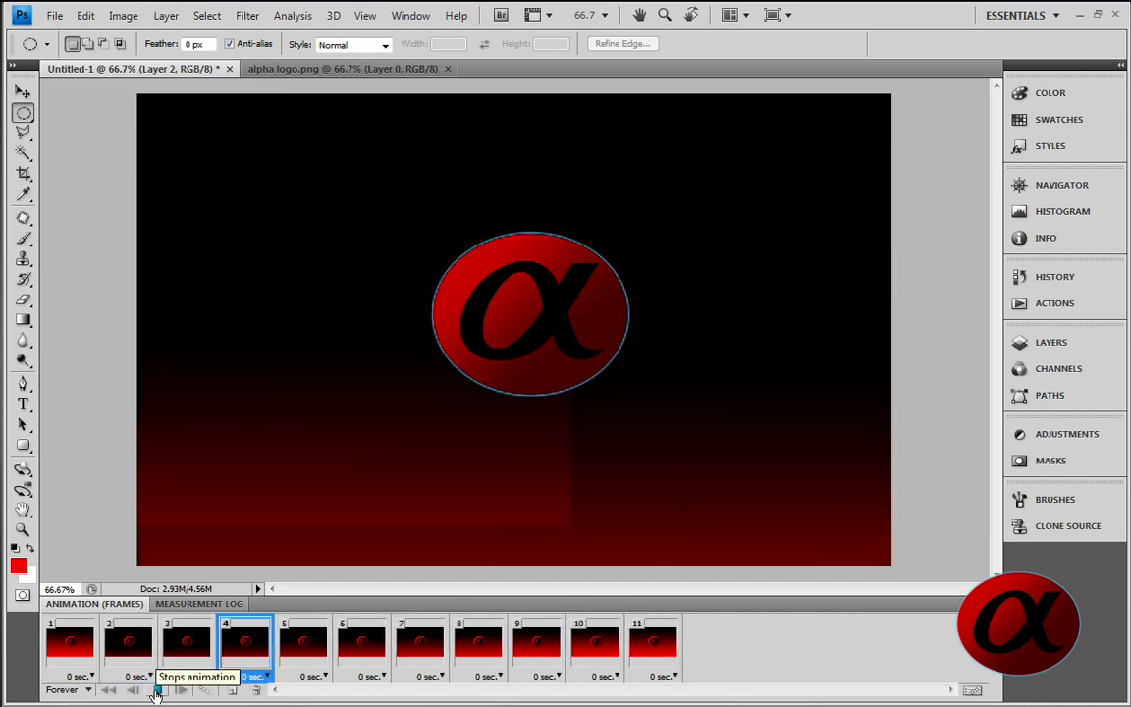
left_click(157, 693)
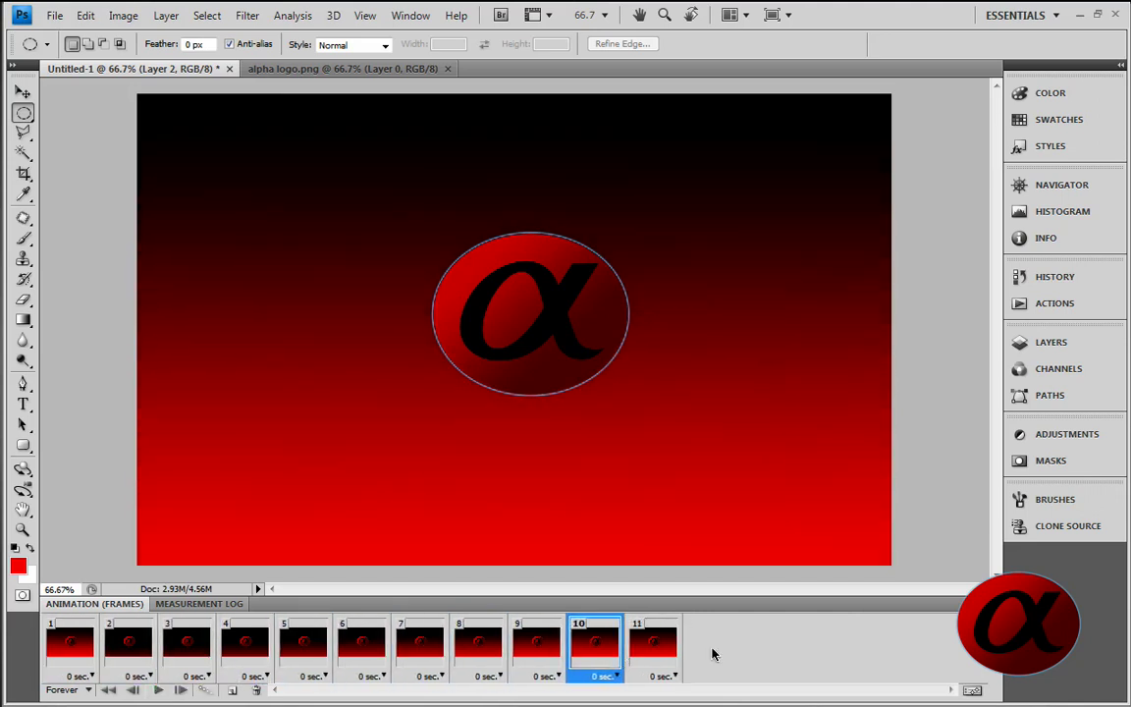
- Select frame 11 then frame 1, and undo then redo the last change
left_click(661, 648)
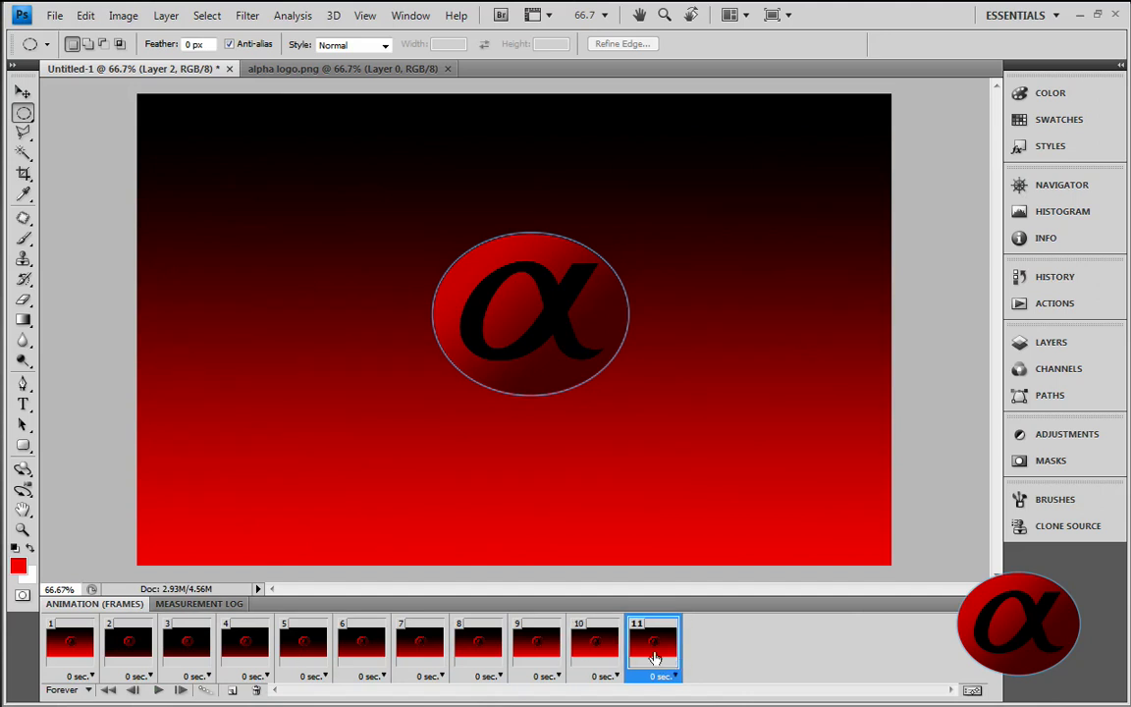
left_click(62, 650)
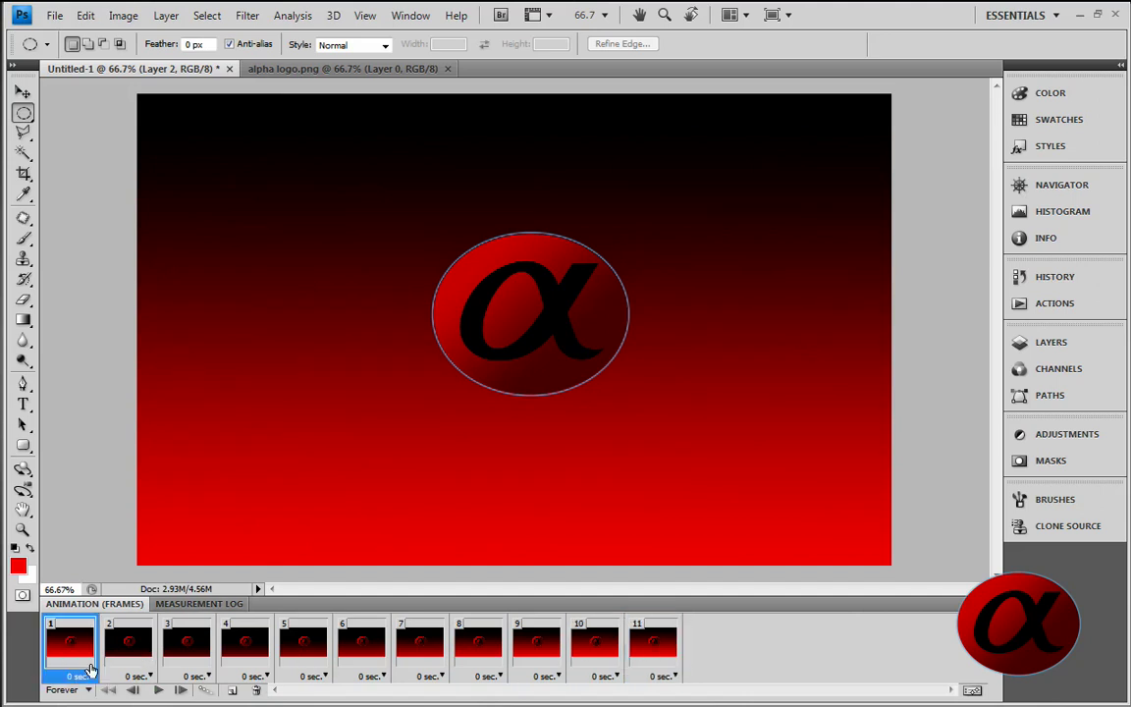
key("ctrl+z")
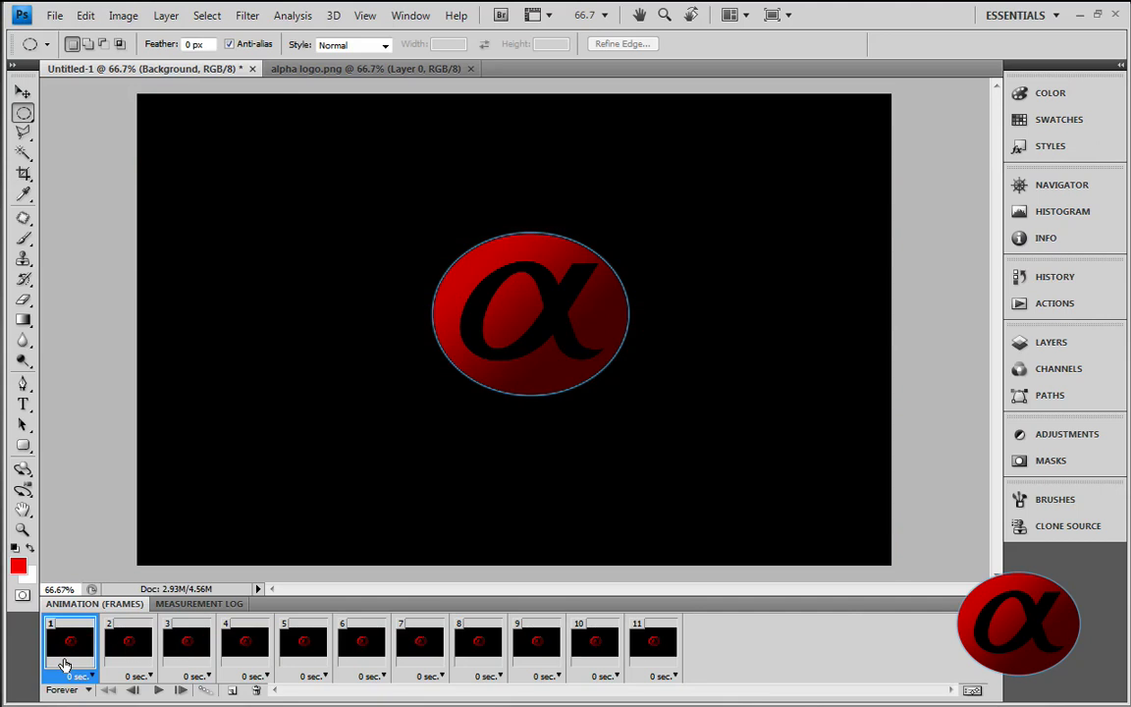
key("ctrl+z")
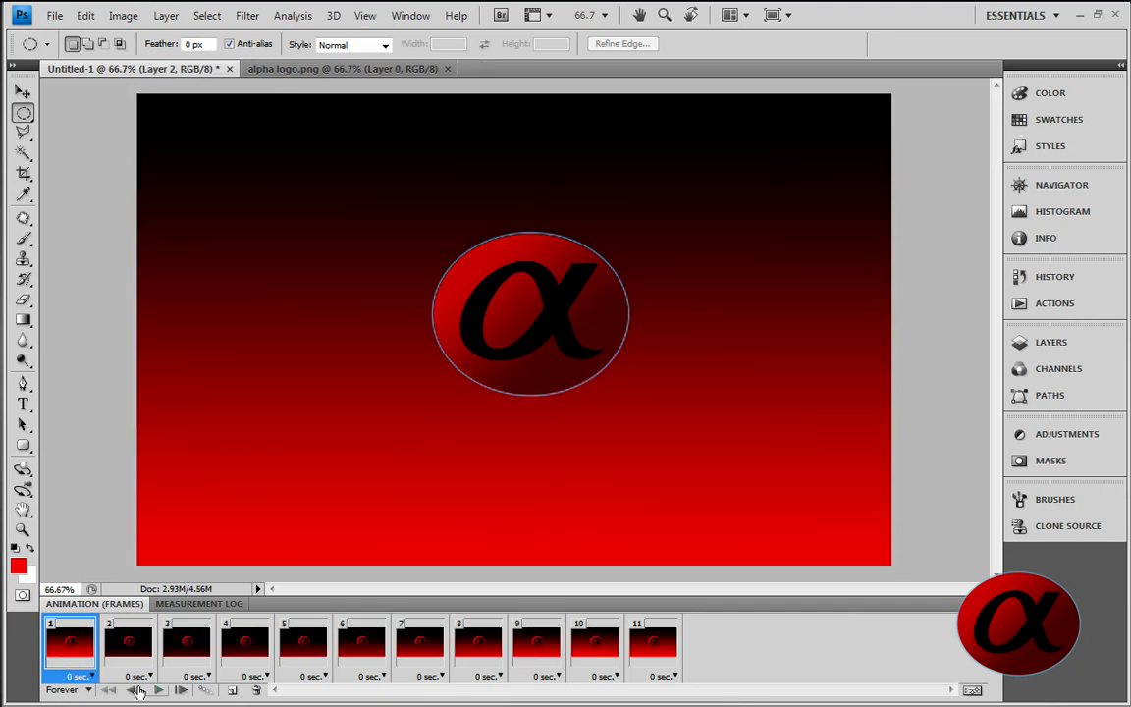
- Delete the extra frame, then duplicate the ten gradient frames as frames 11–20
left_click(254, 692)
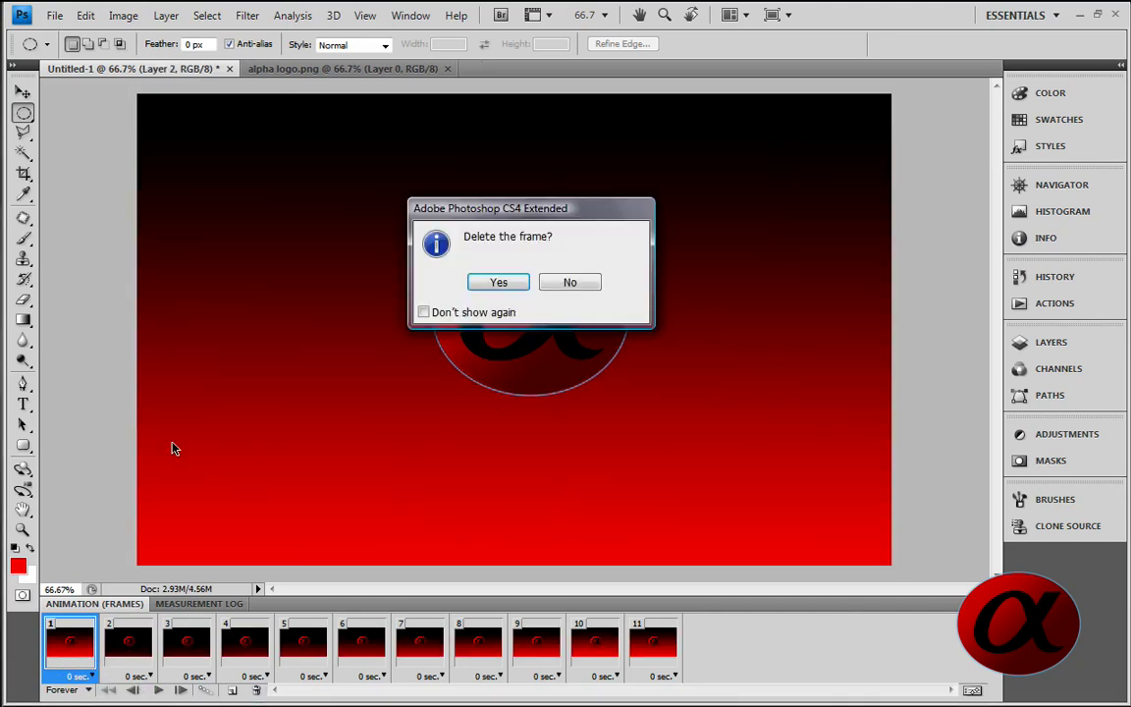
left_click(518, 289)
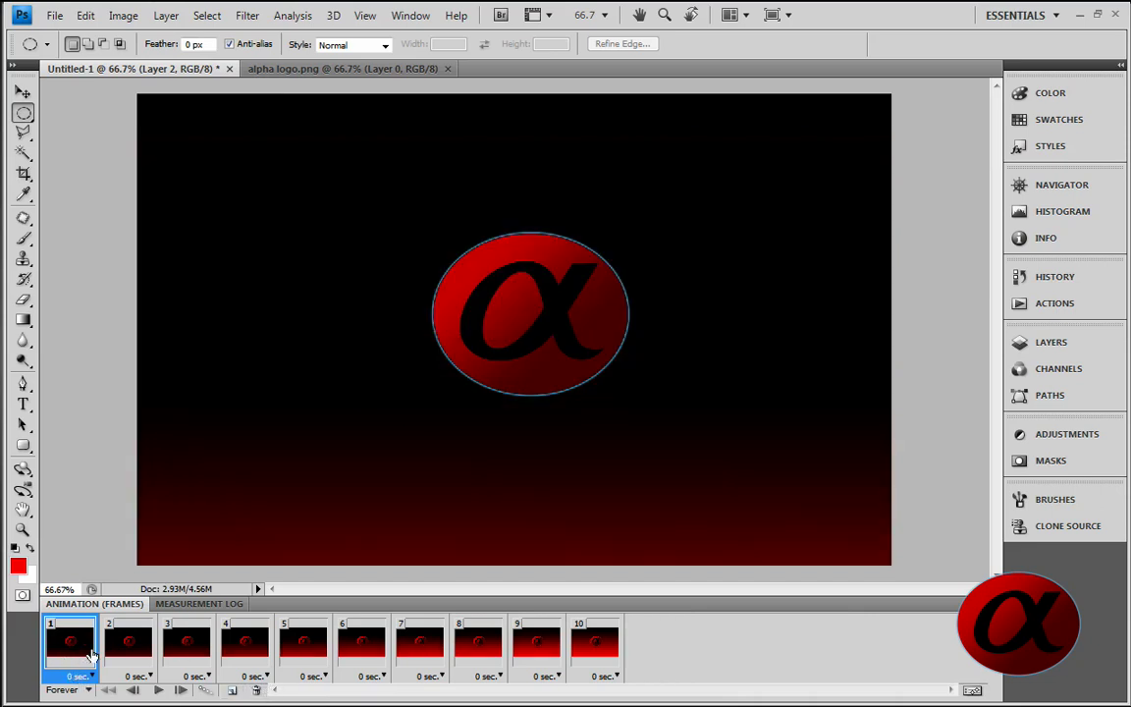
left_click_drag(80, 655, 481, 695)
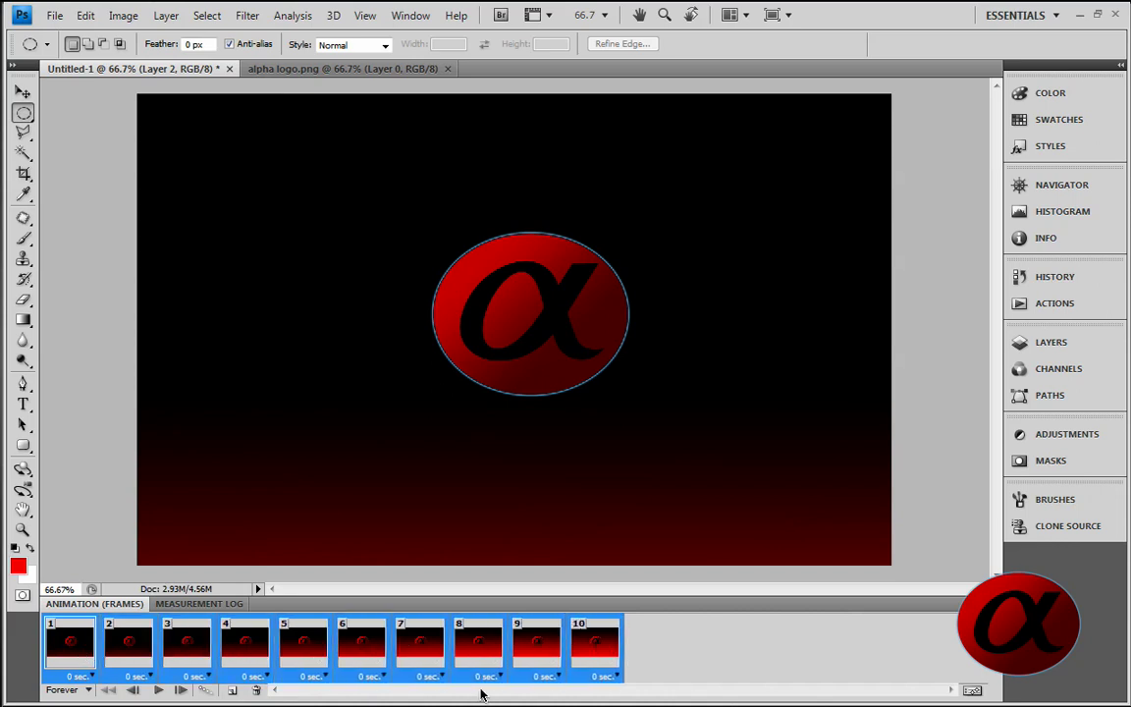
left_click(232, 690)
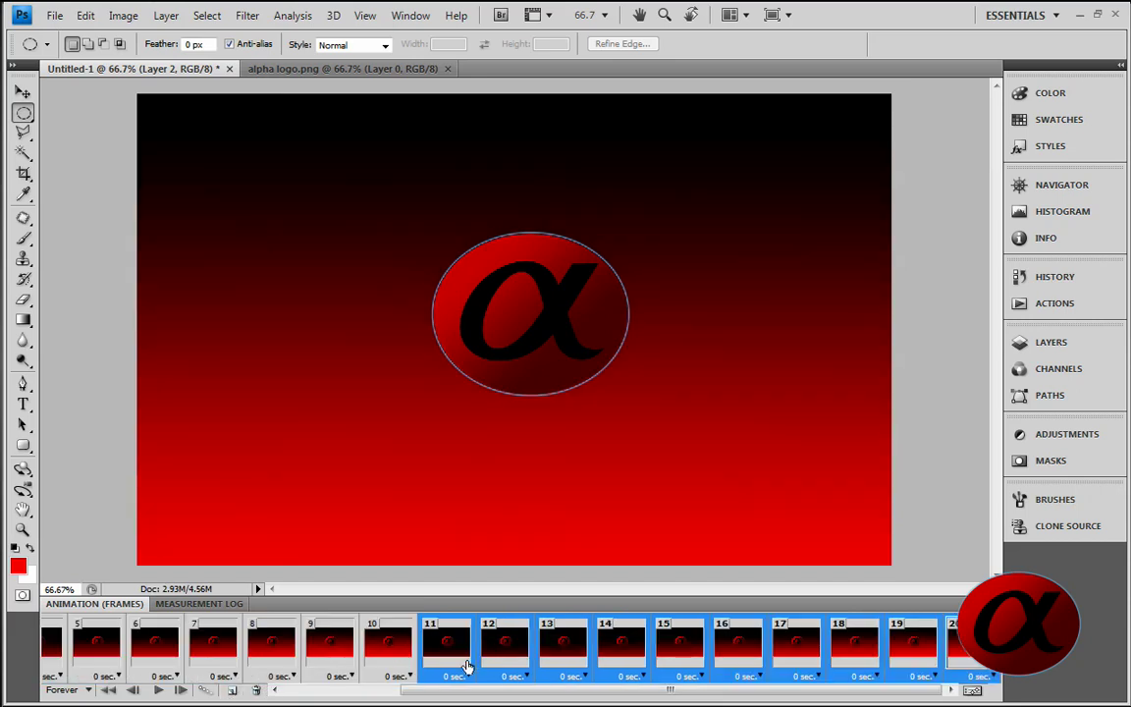
- Check the new frames' disposal options unchanged and preview frames 11 through 15
right_click(564, 640)
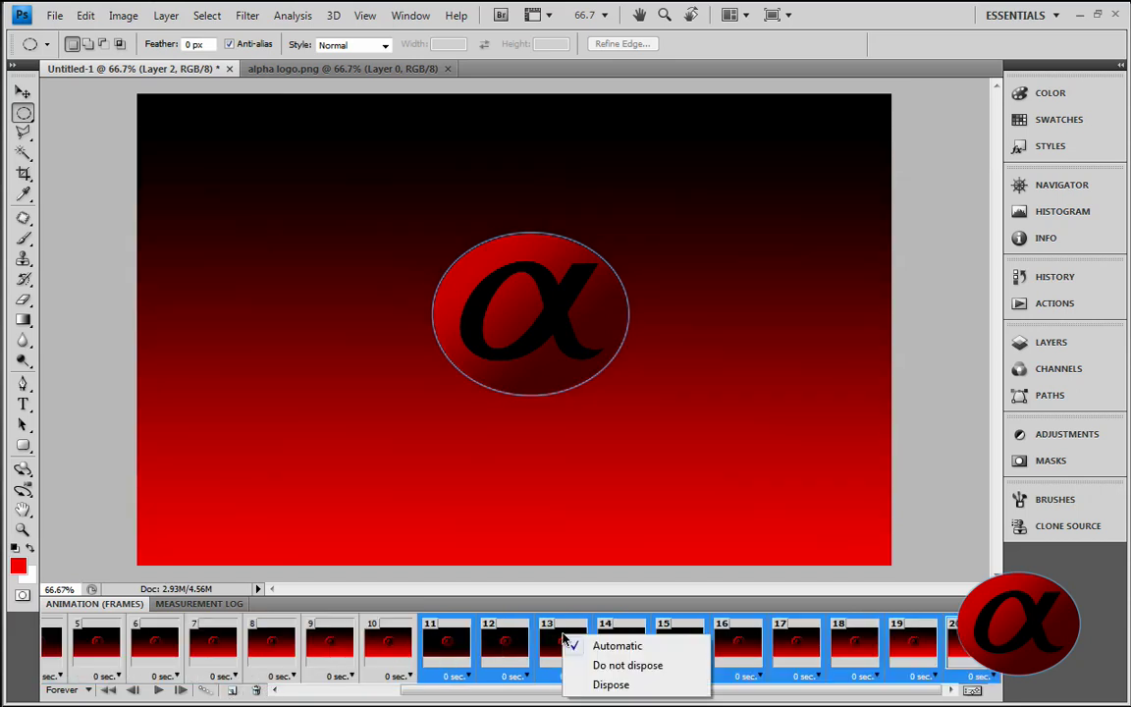
left_click(437, 646)
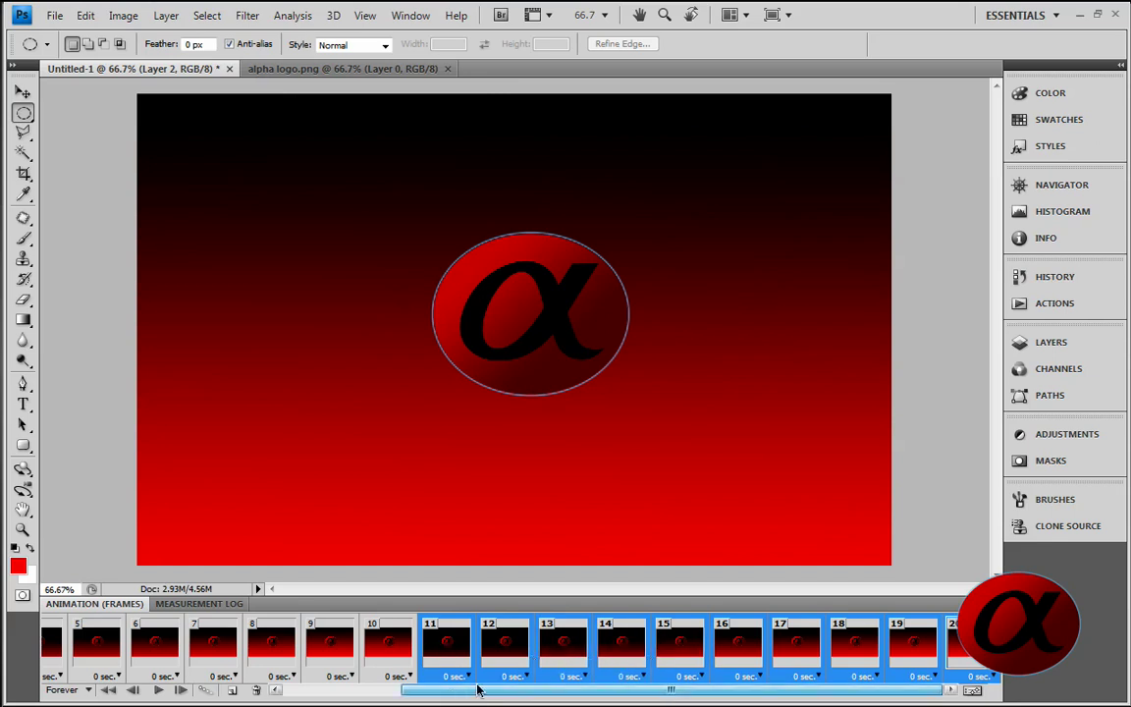
left_click(496, 660)
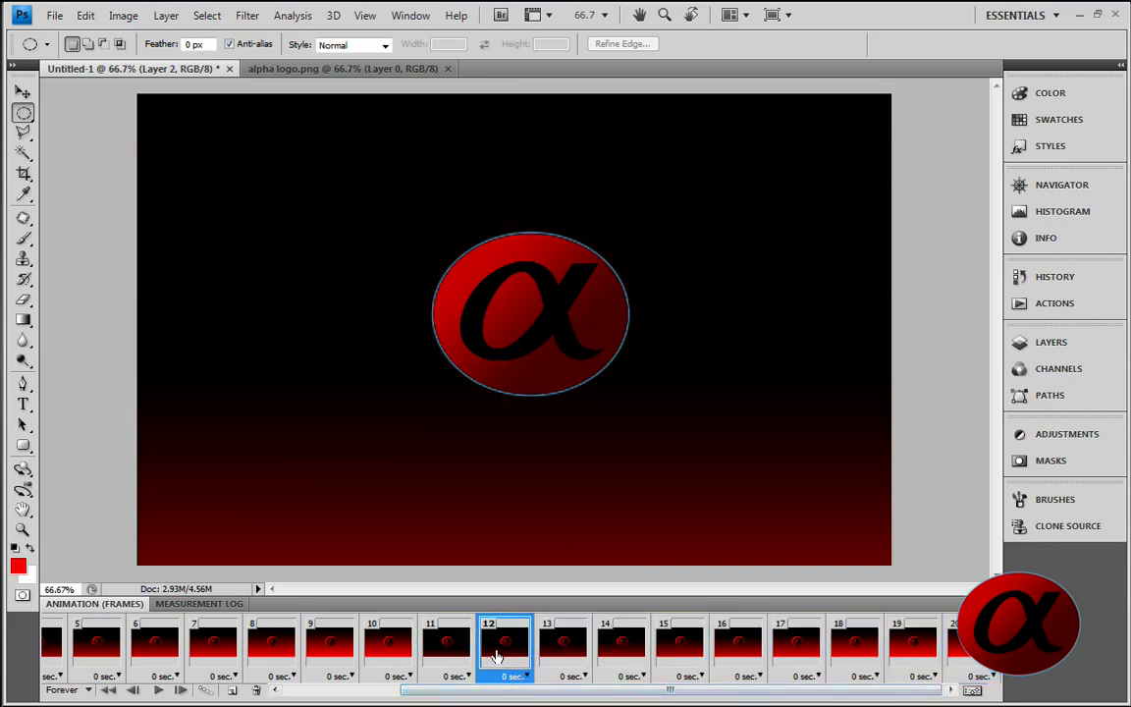
left_click(444, 646)
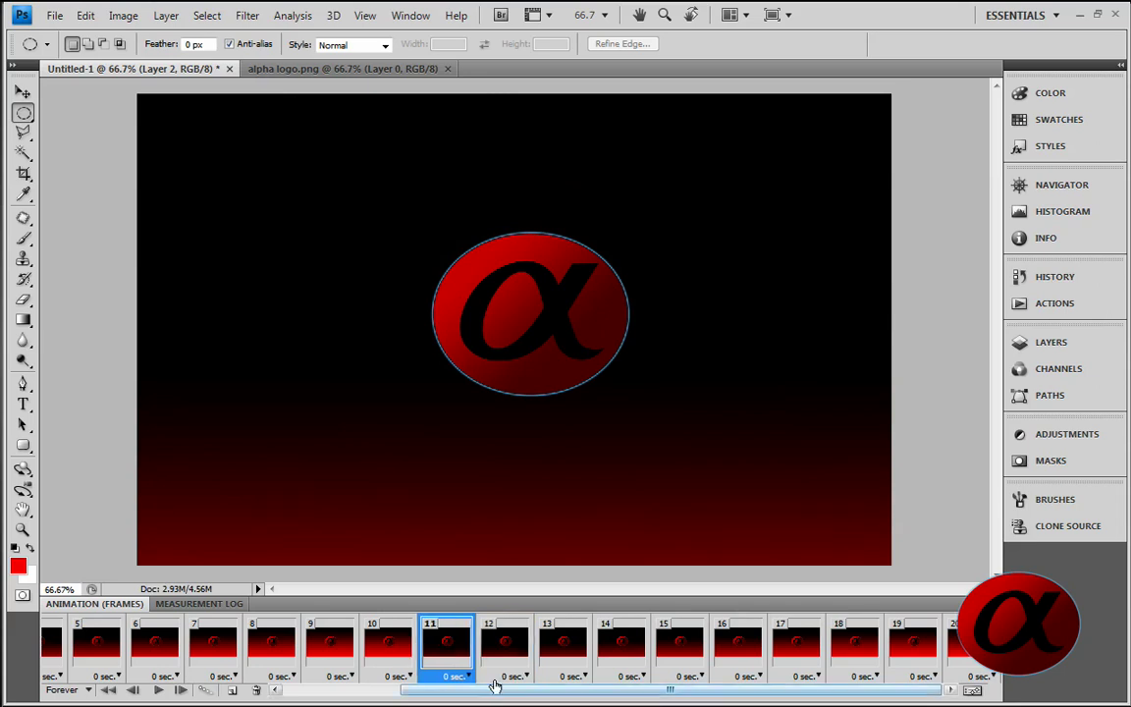
left_click(560, 644)
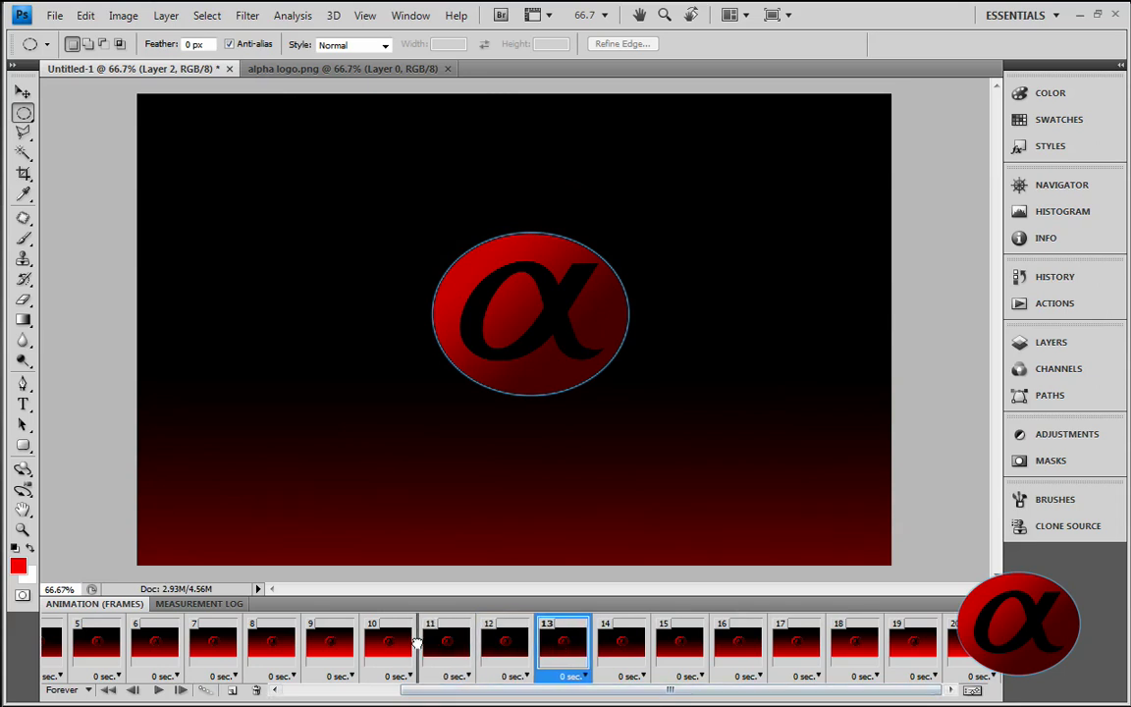
left_click(440, 648)
left_click(614, 643)
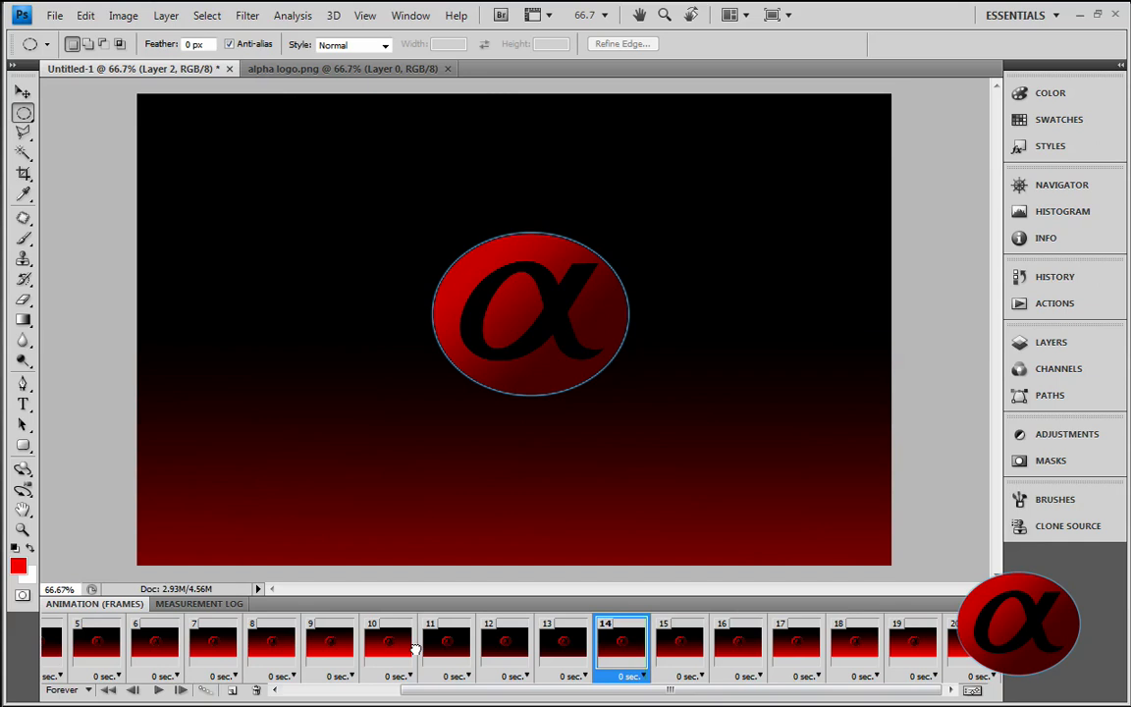
left_click(419, 651)
left_click(680, 645)
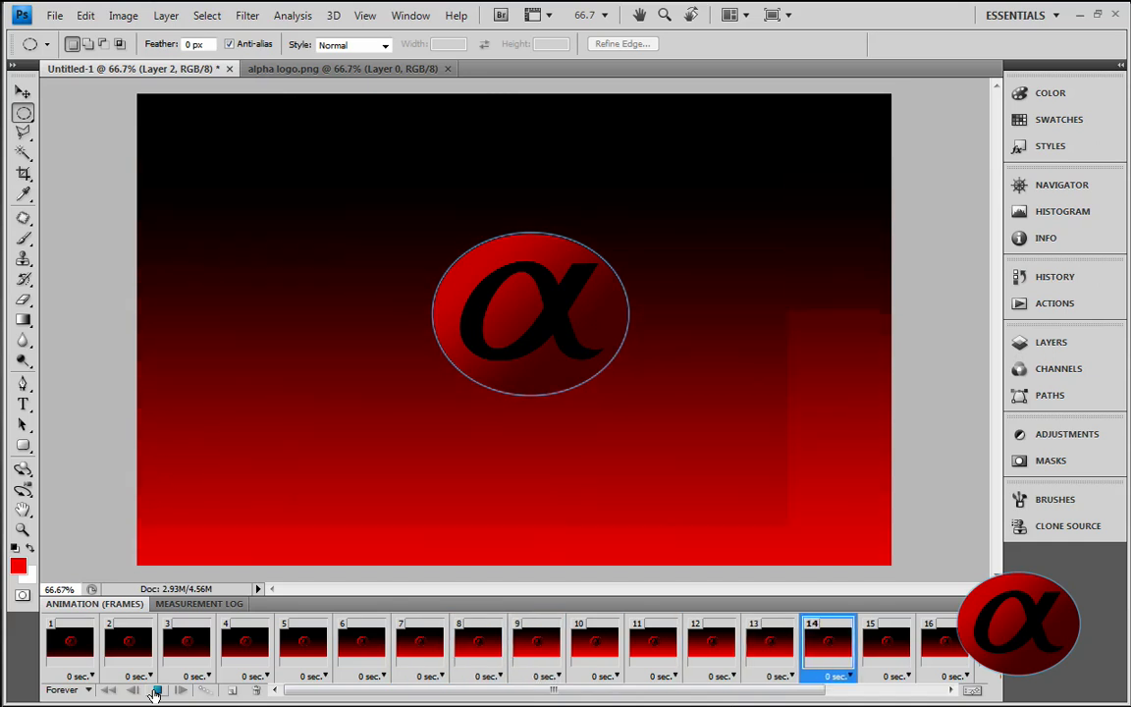
- Stop playback and open File > Save for Web & Devices
left_click(155, 691)
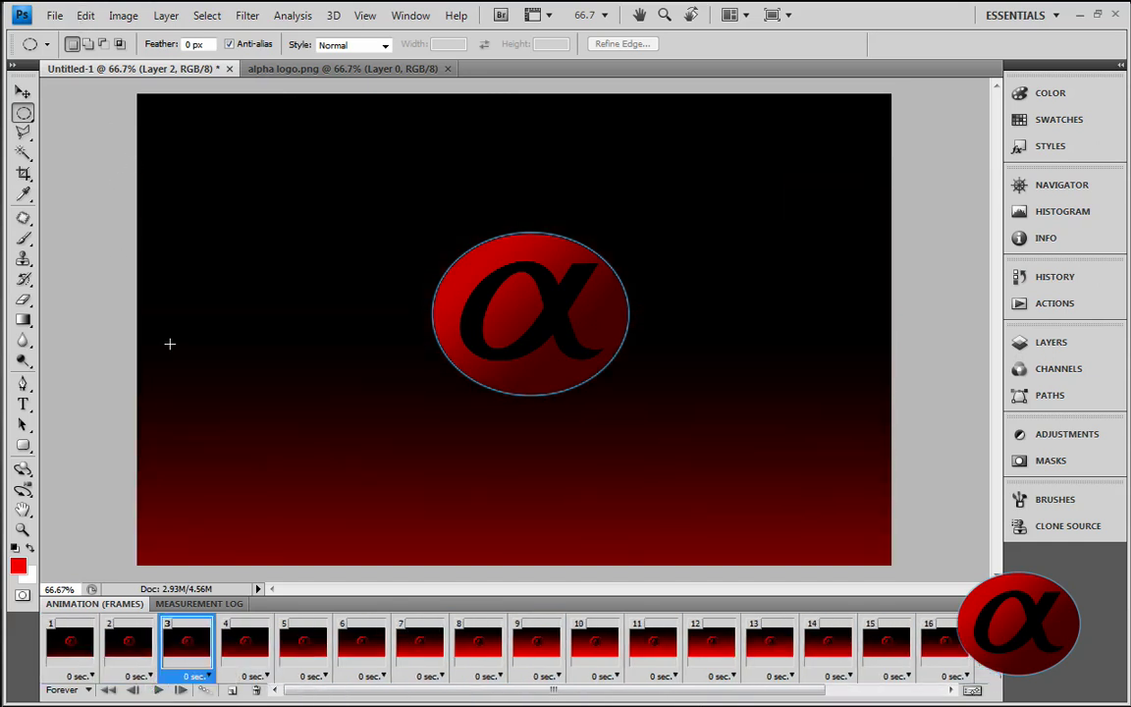
left_click(55, 16)
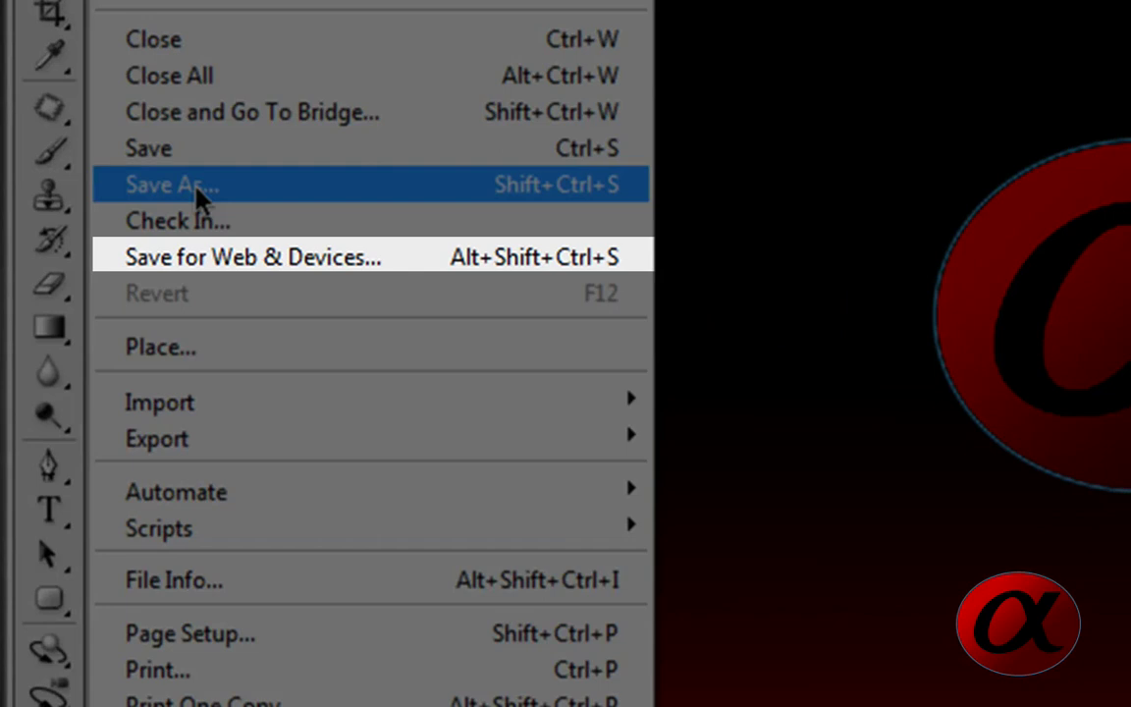
left_click(269, 258)
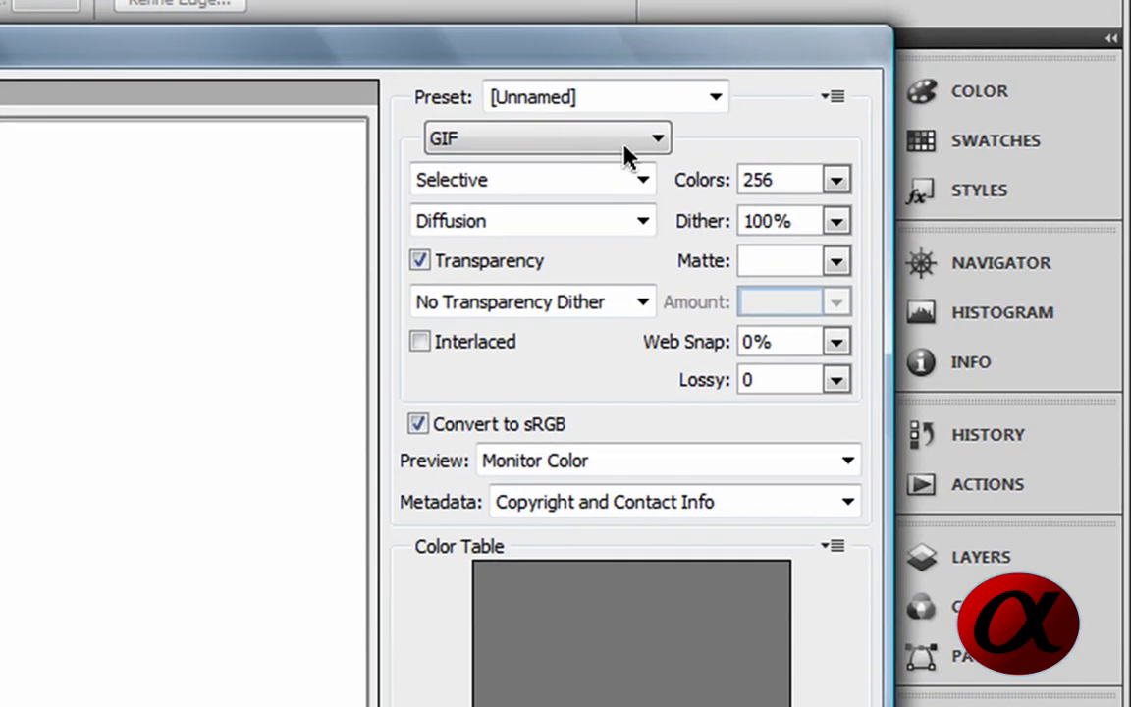
- Keep GIF as the export format and reposition the export window
left_click(630, 147)
left_click(629, 147)
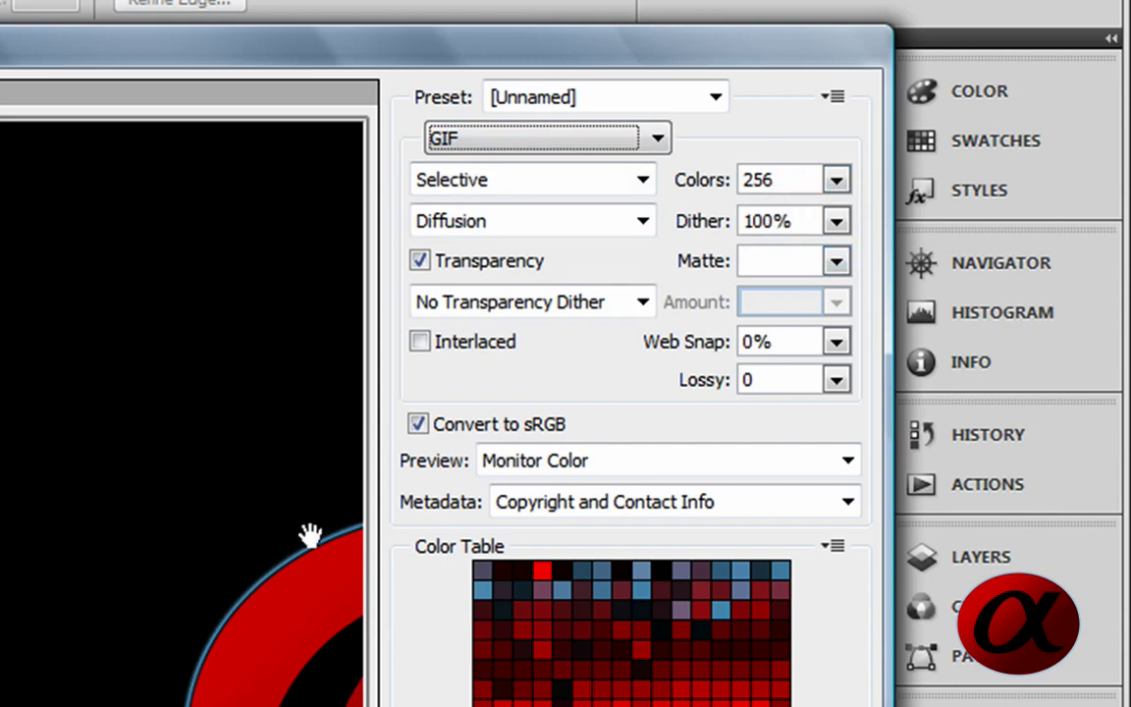
left_click_drag(568, 41, 551, 30)
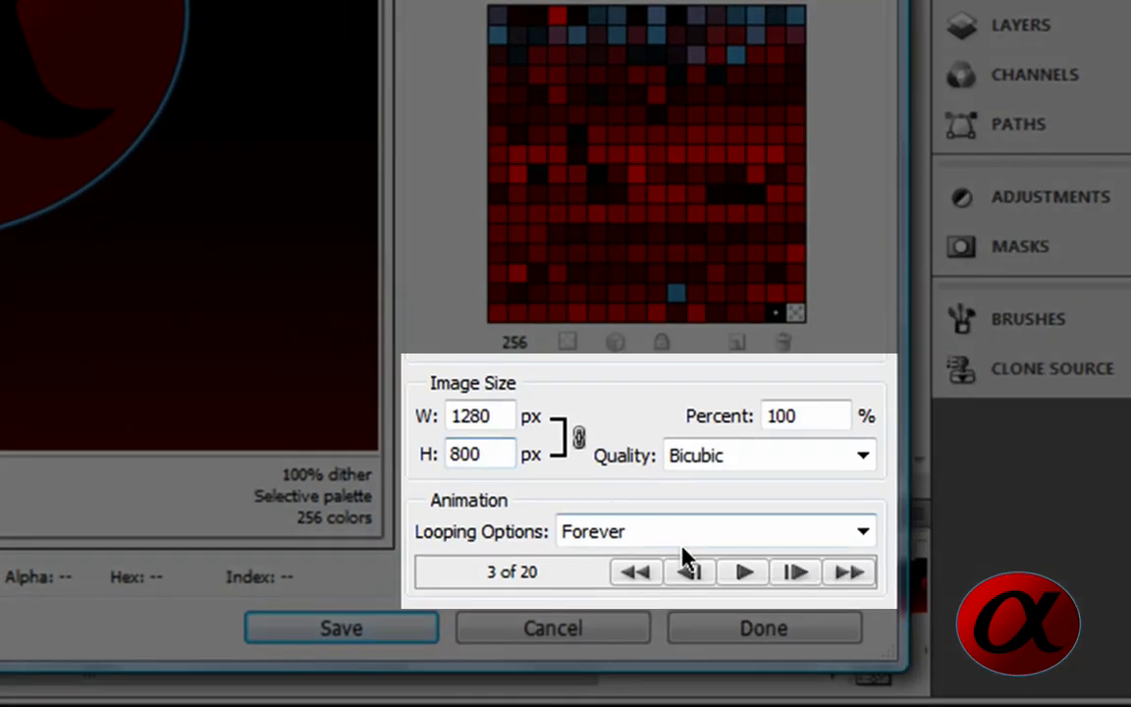
- Set Looping Options to Once, then back to Forever, and play the preview
left_click(715, 533)
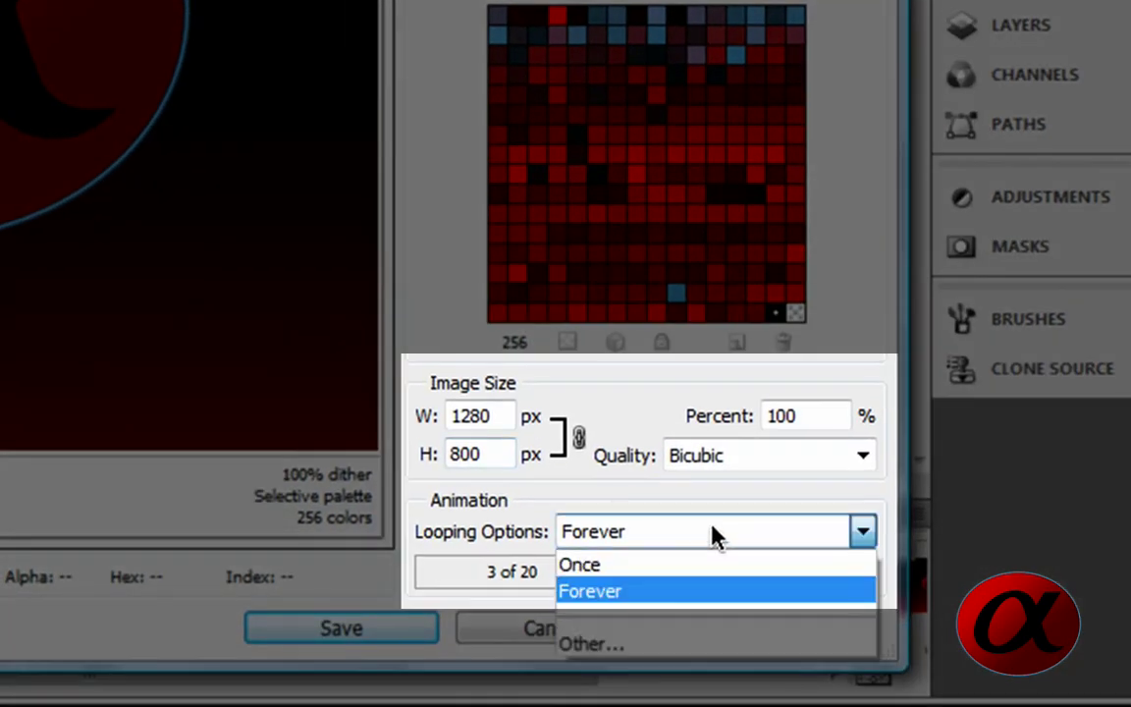
left_click(715, 533)
left_click(715, 532)
left_click(708, 572)
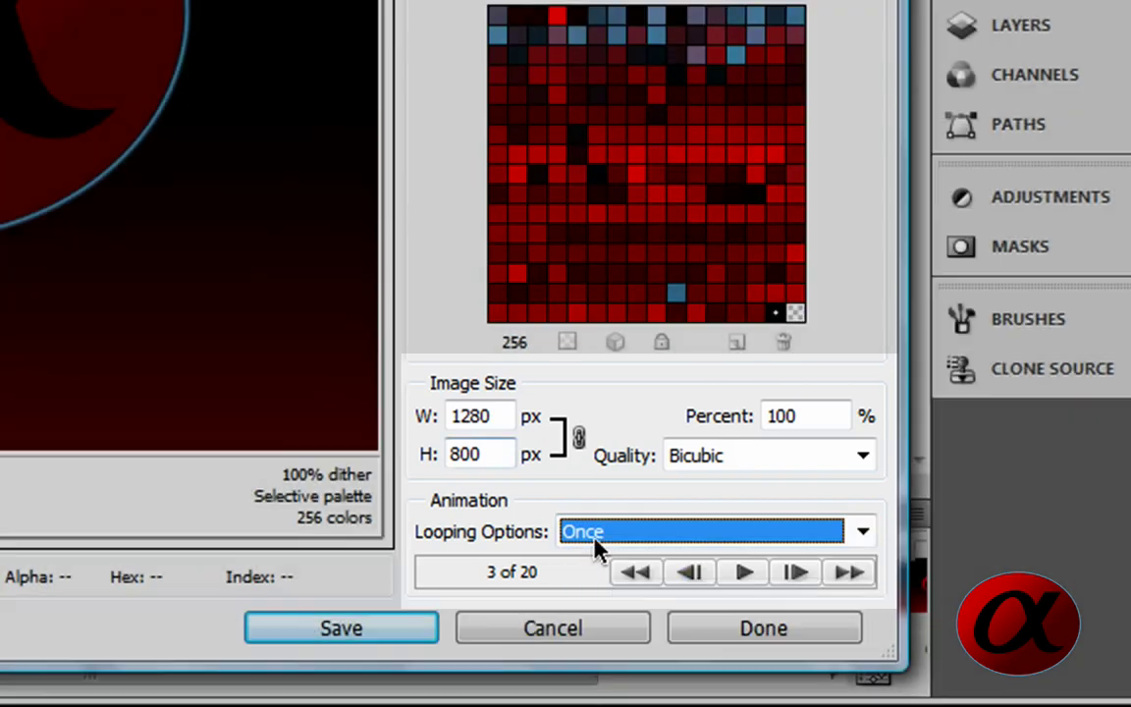
left_click(661, 534)
left_click(633, 589)
left_click(737, 577)
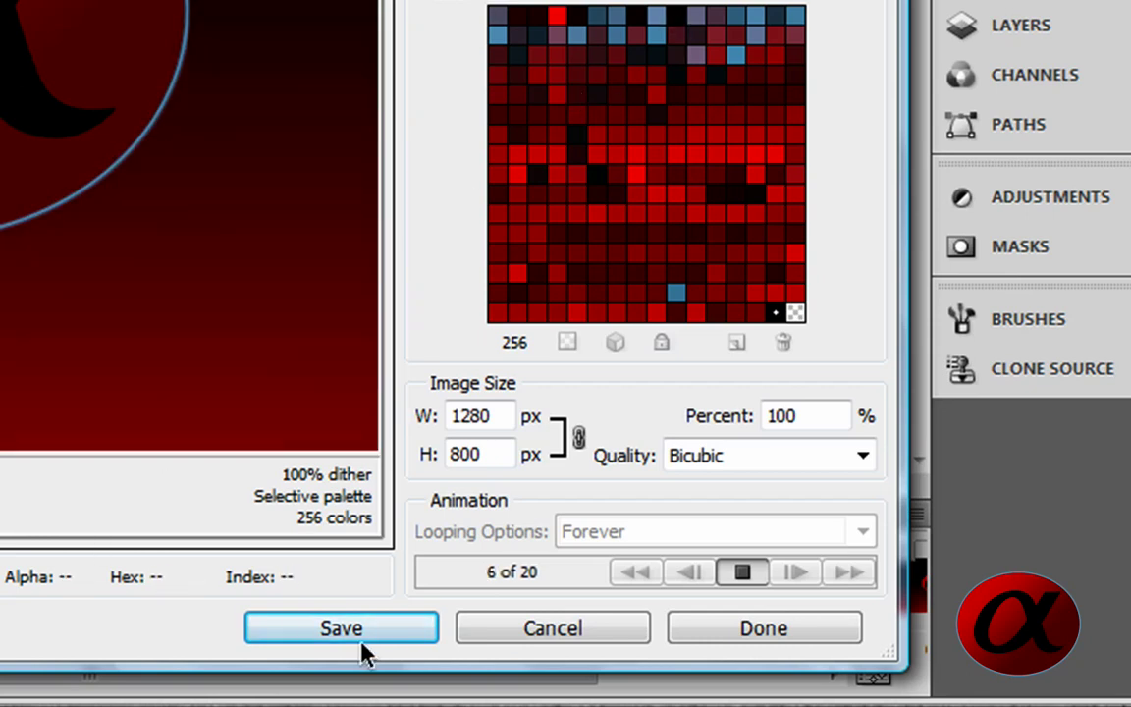
- Save the optimized animation as alpha.gif in the Pictures folder
left_click(366, 636)
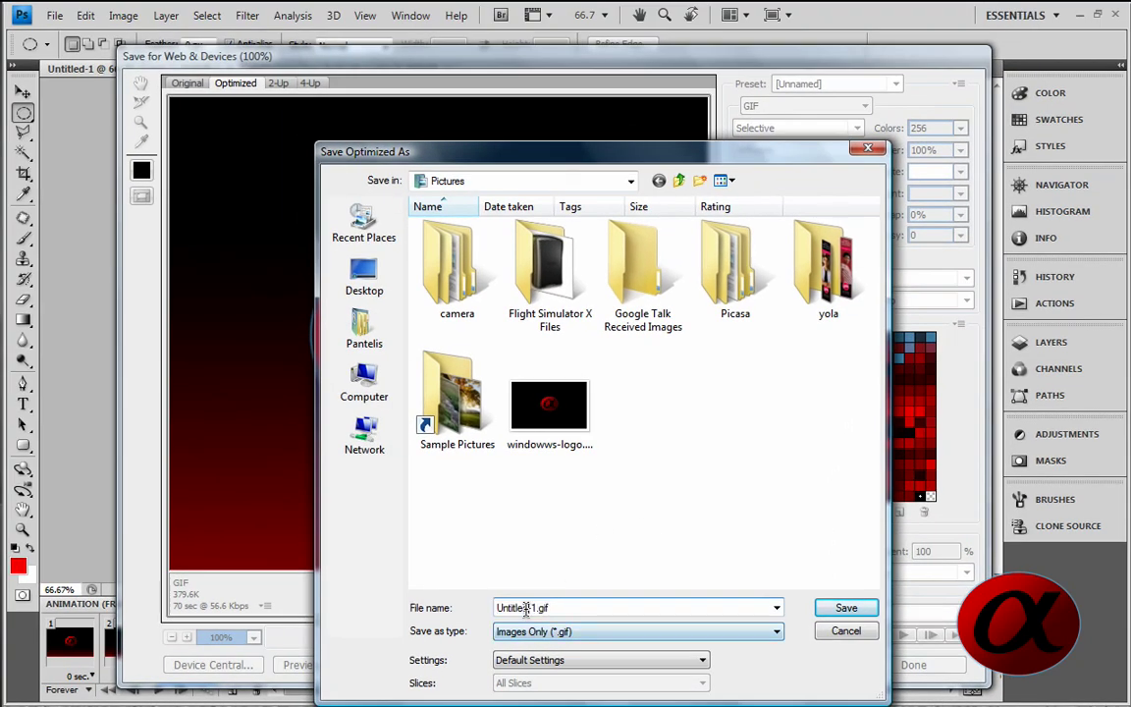
type("alpha")
left_click(845, 608)
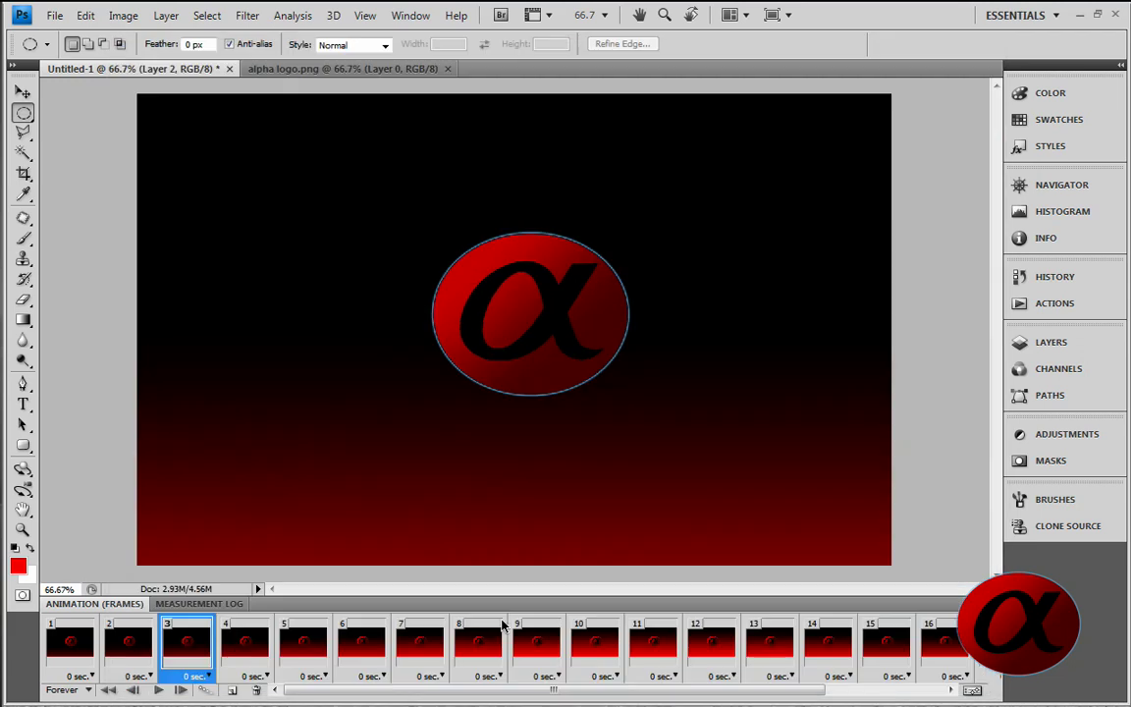
- Open Pictures from the Start menu and select alpha.gif to confirm its details
mouse_move(487, 3)
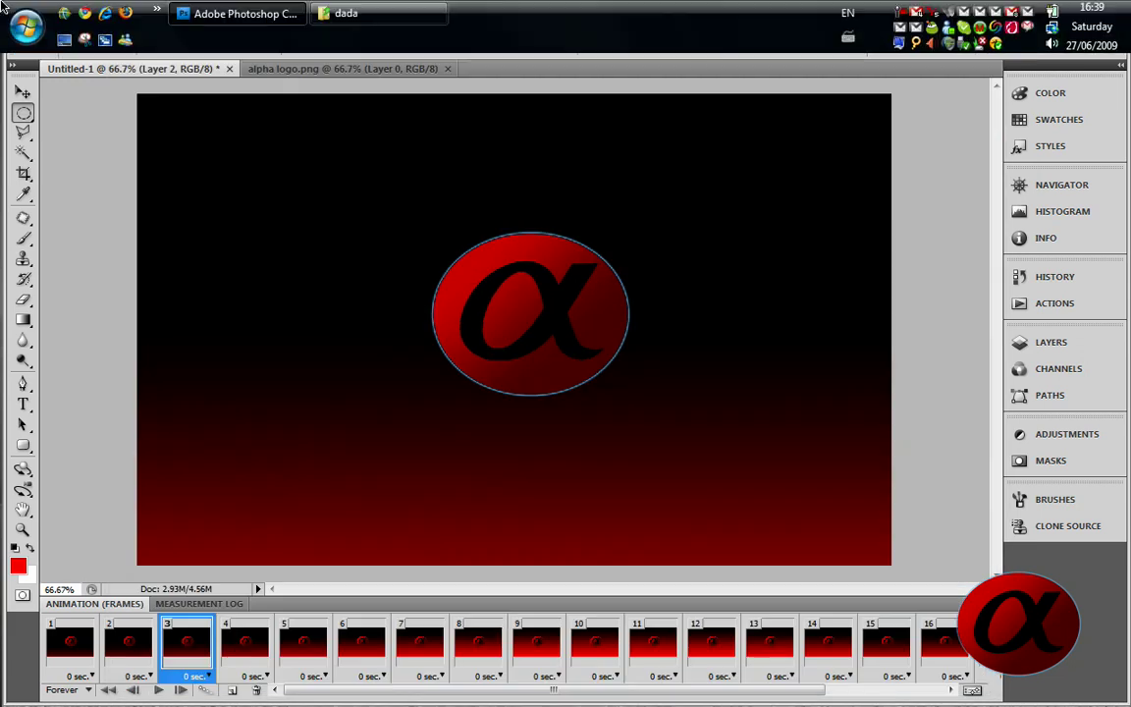
left_click(24, 25)
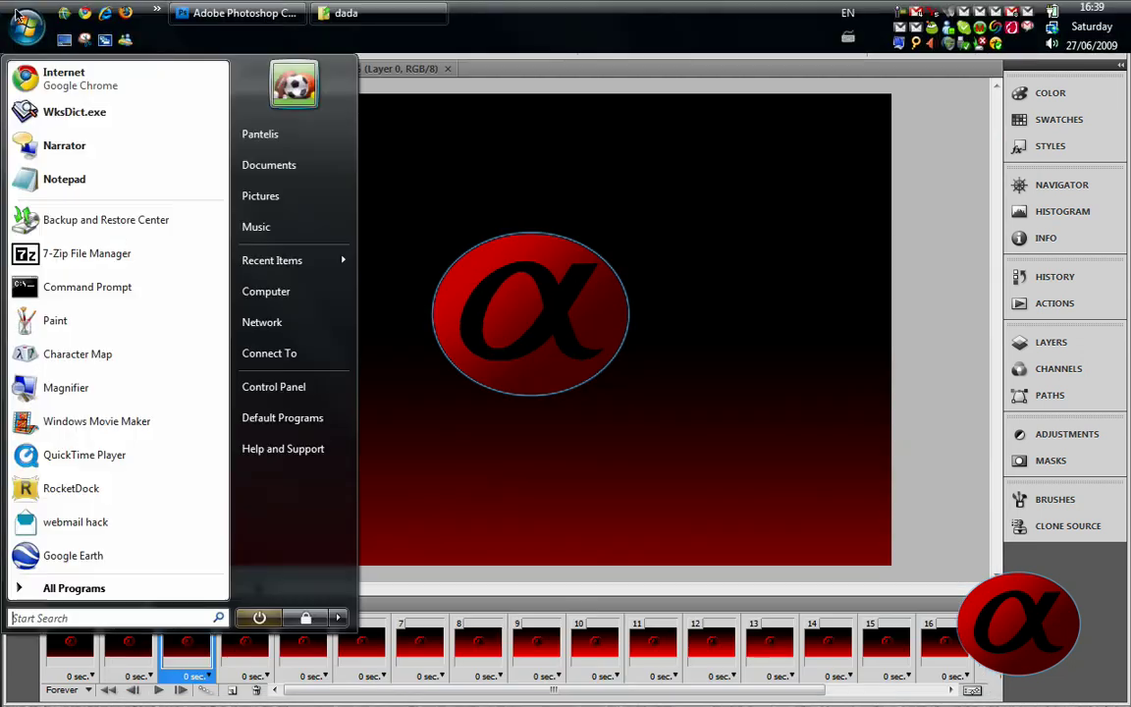
left_click(286, 202)
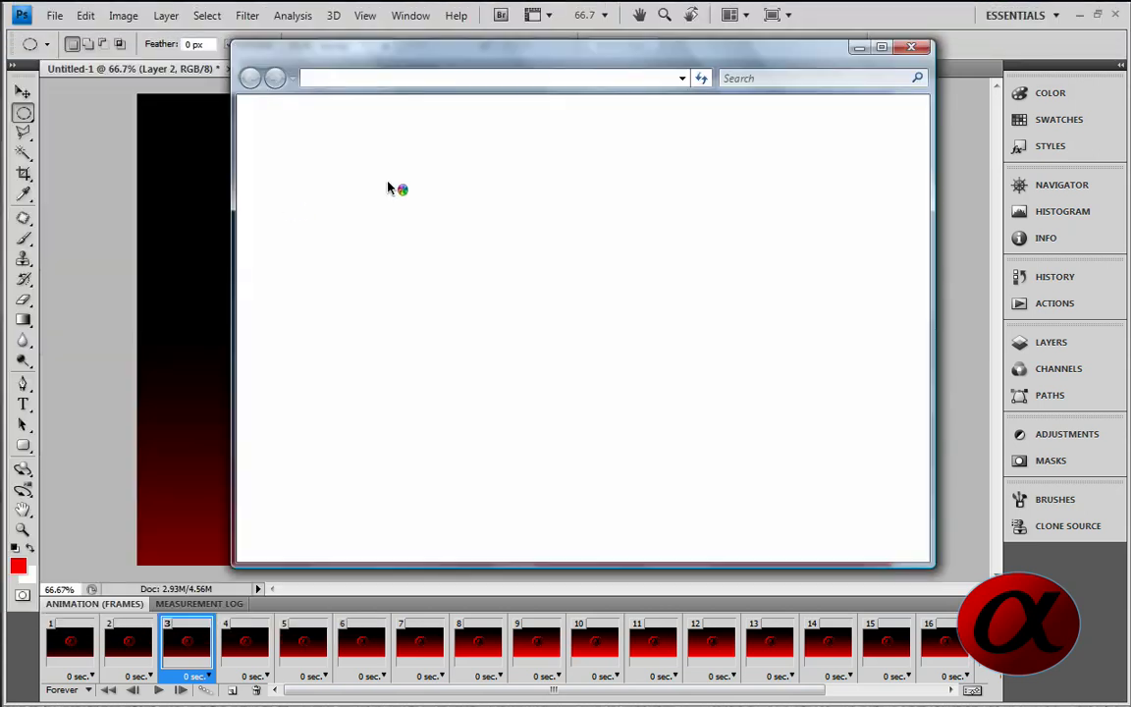
left_click_drag(543, 50, 508, 57)
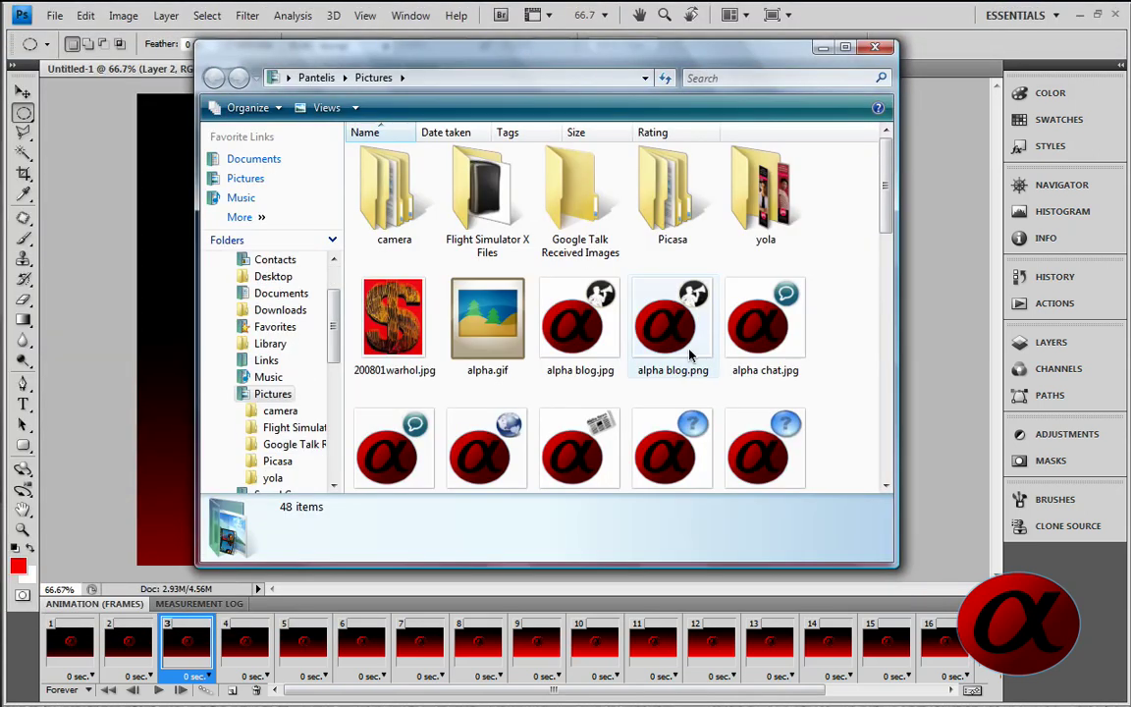
left_click(495, 331)
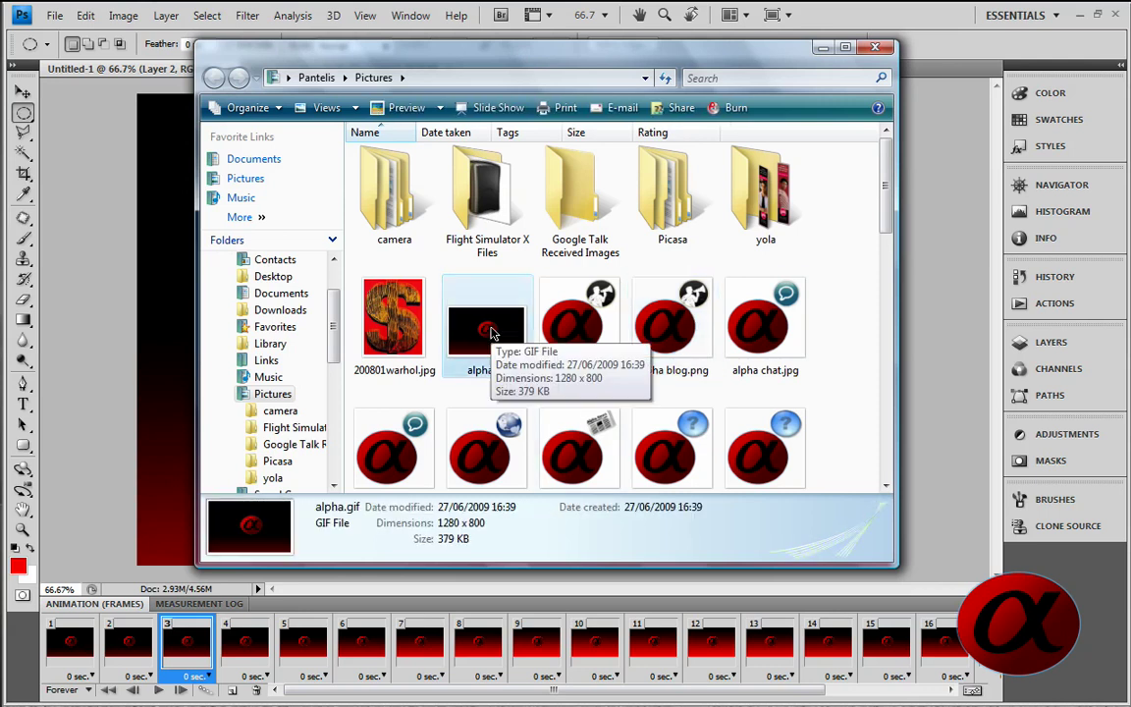
mouse_move(387, 28)
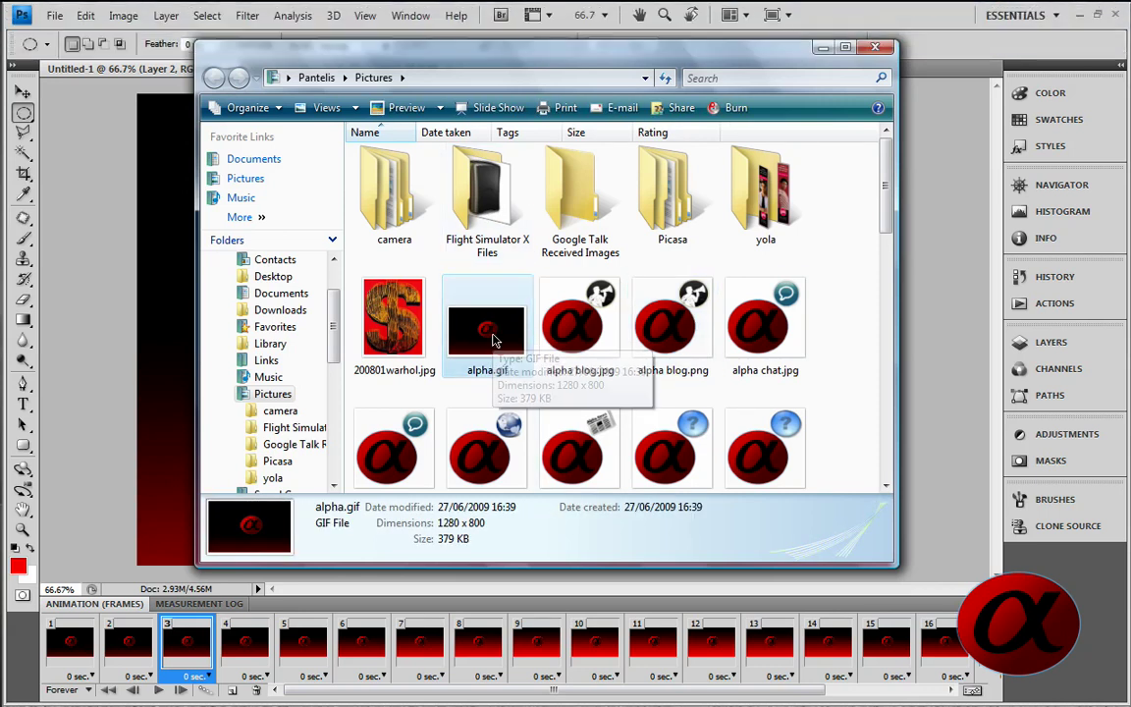
mouse_move(546, 700)
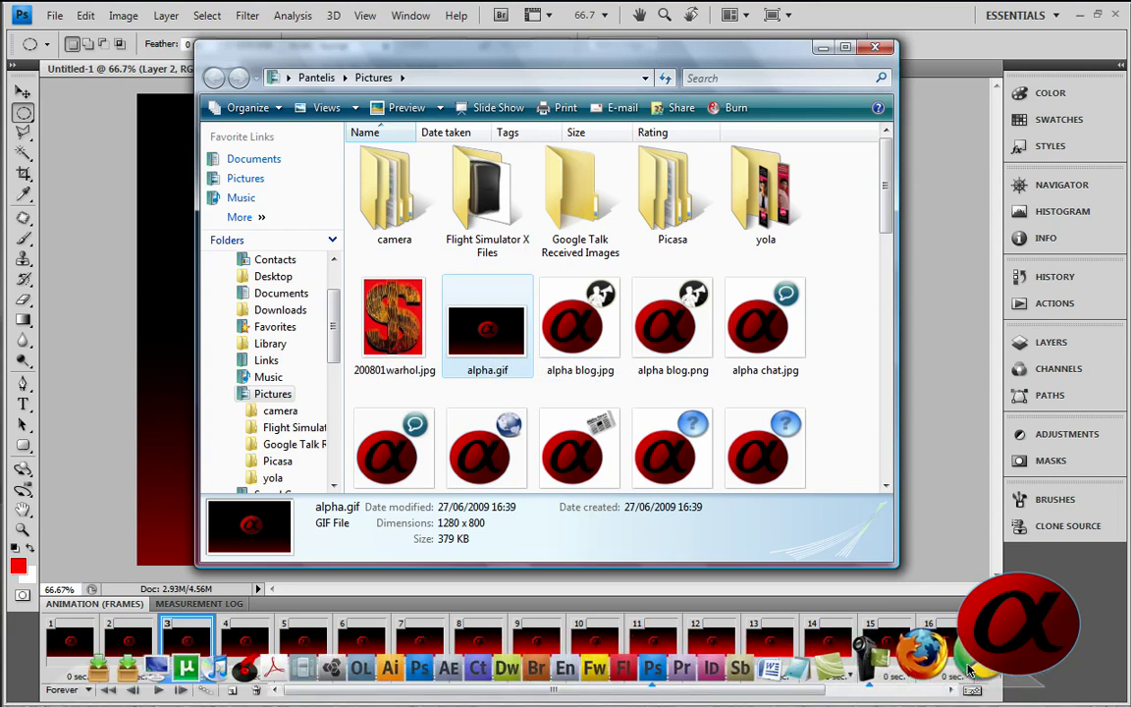
- Launch Chrome and drag alpha.gif into it to play the animation
left_click(980, 670)
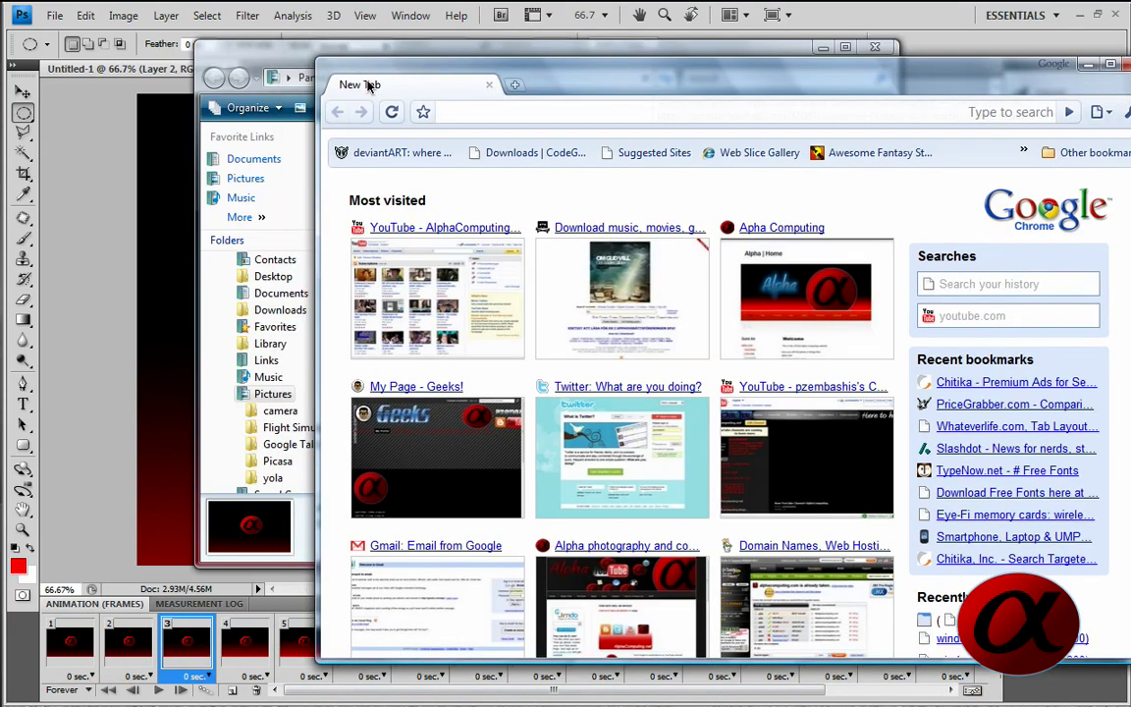
left_click(358, 302)
left_click_drag(359, 302, 805, 208)
left_click_drag(846, 47, 527, 13)
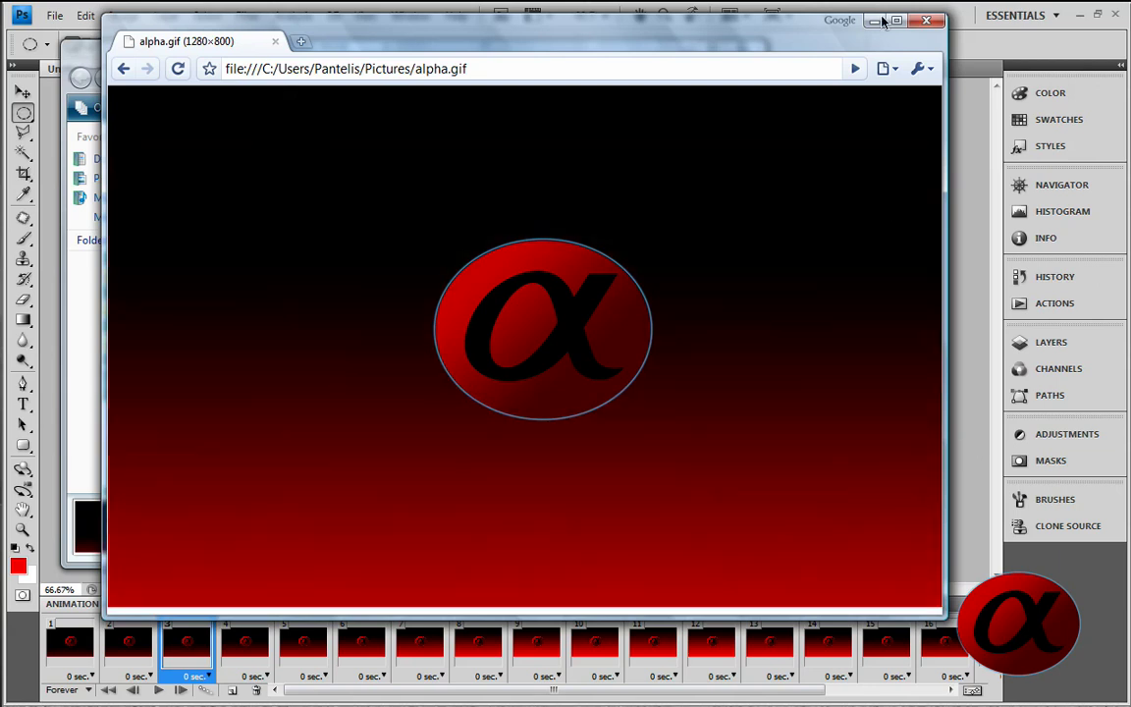
- Minimize Chrome and the Pictures window to reveal the Untitled-1 document
left_click(883, 21)
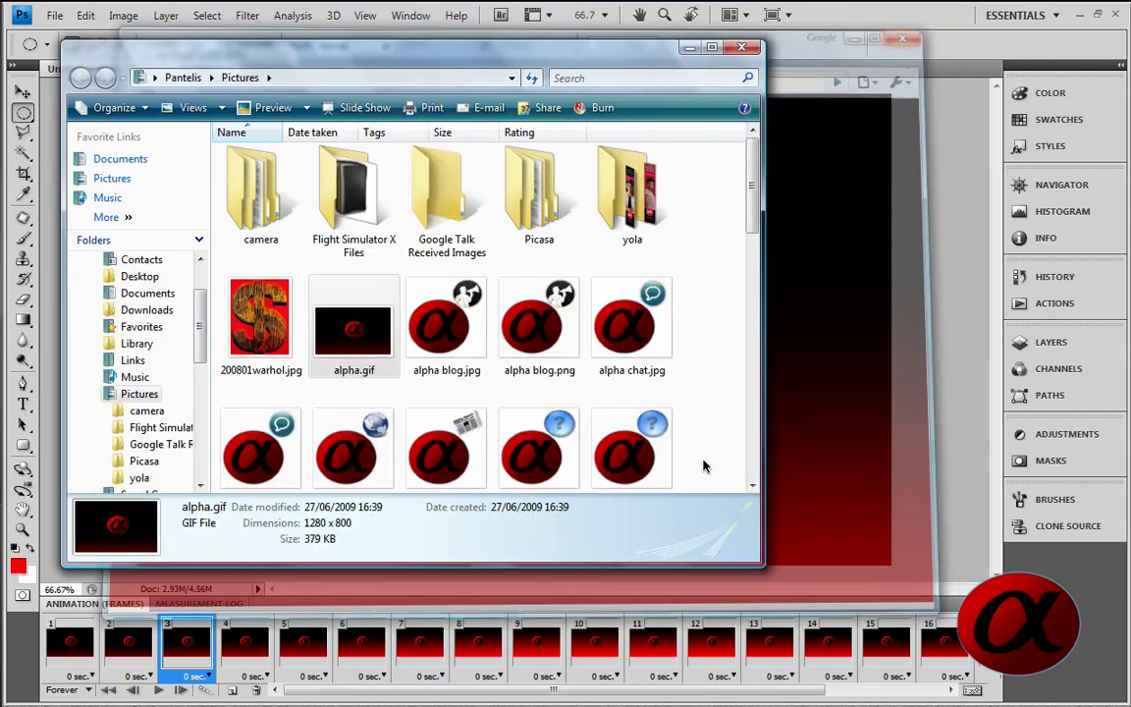
left_click(691, 47)
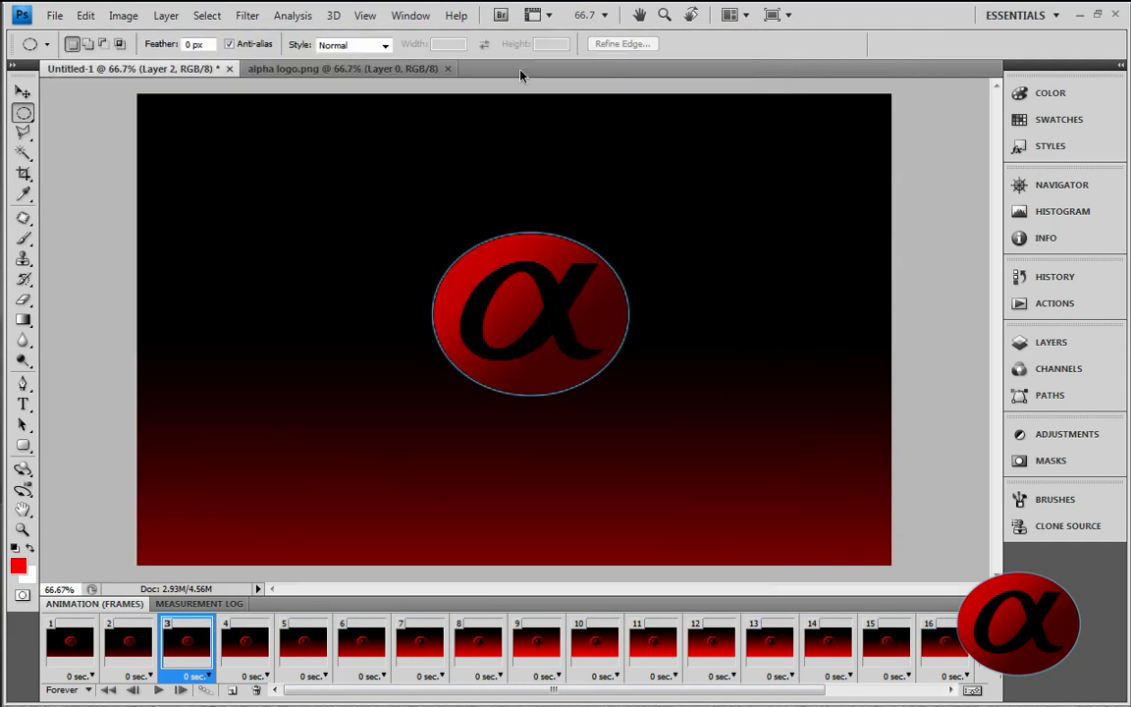